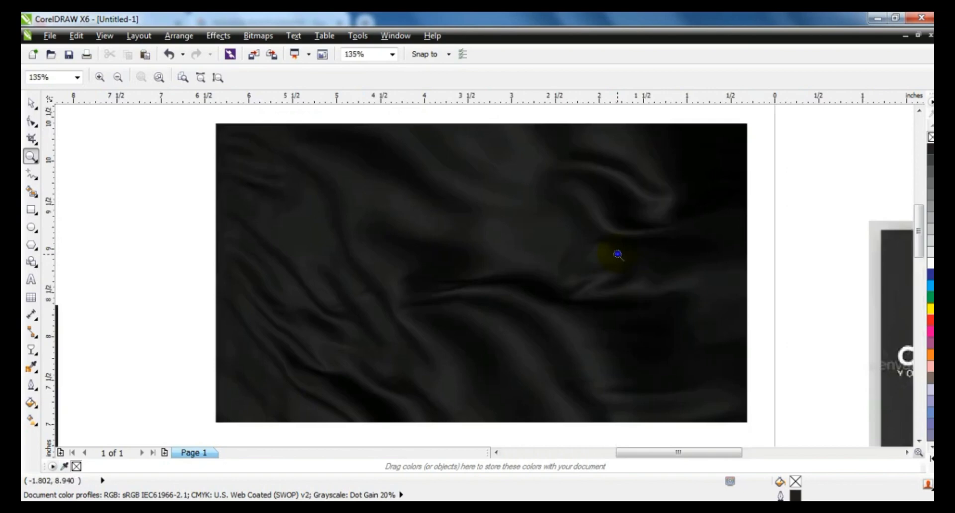
key("F4")
left_click_drag(81, 369, 374, 111)
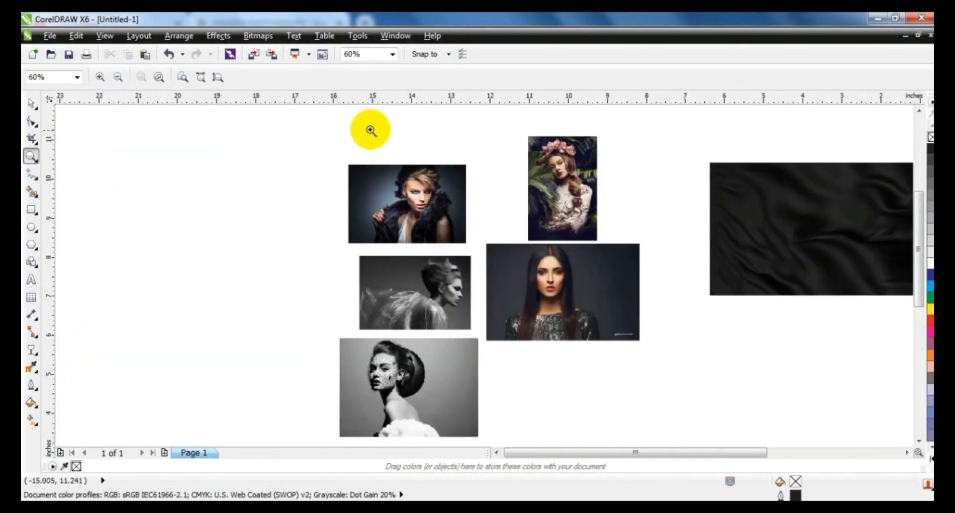
key("F9")
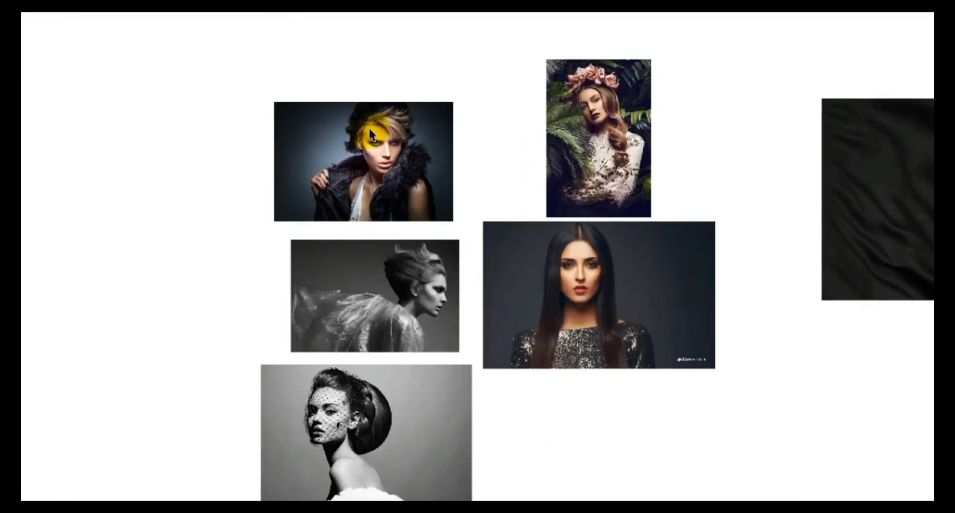
left_click(61, 144)
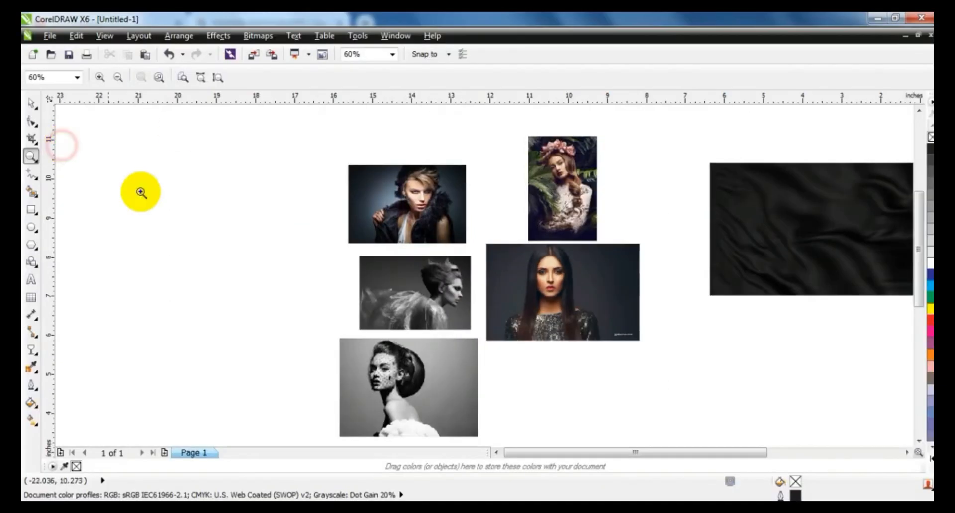
- Move the dark fabric texture image under the model photos to clear space beside the sample flyer
right_click(248, 209)
left_click(30, 104)
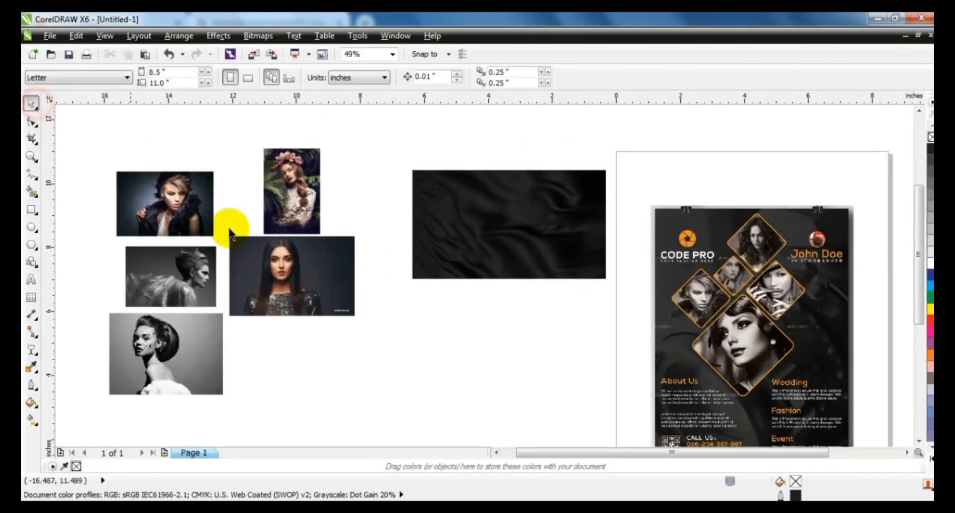
left_click(490, 239)
left_click_drag(491, 239, 311, 369)
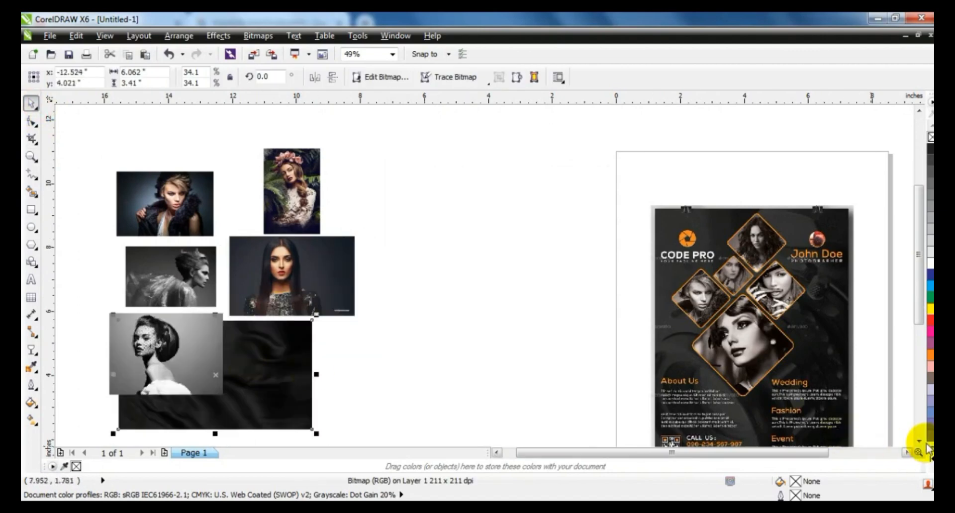
left_click(920, 441)
left_click(908, 452)
left_click(405, 328)
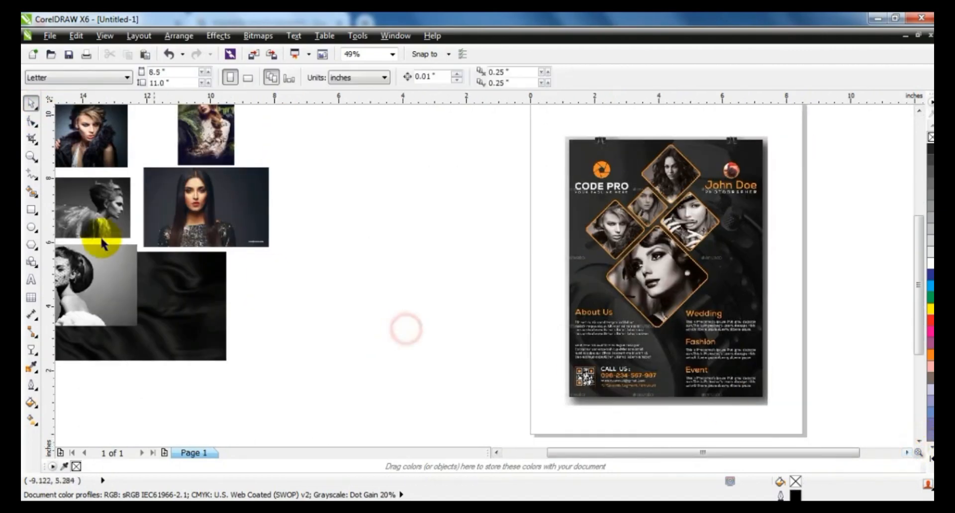
- Draw a flyer-sized rectangle about 6.1 by 8.2 inches beside the sample flyer
left_click(31, 210)
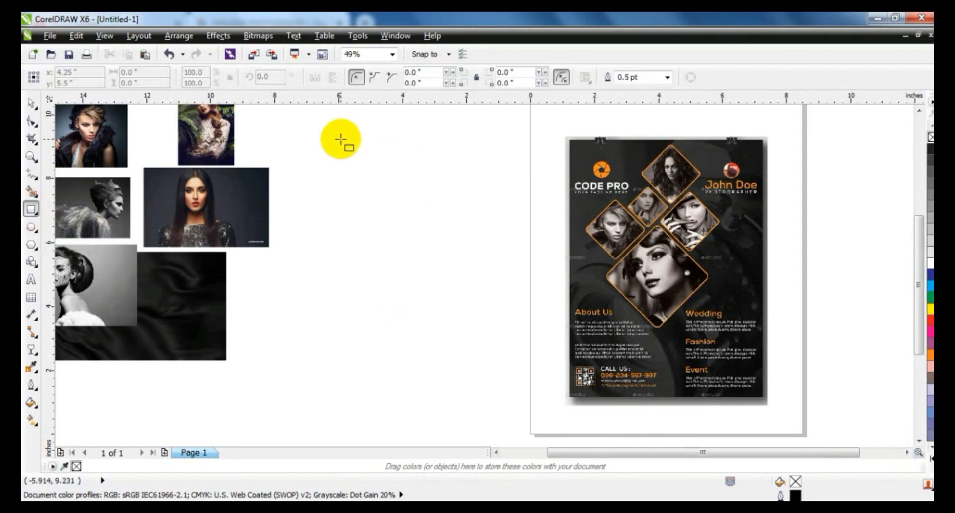
left_click_drag(338, 138, 539, 402)
left_click(32, 102)
left_click_drag(437, 134, 438, 128)
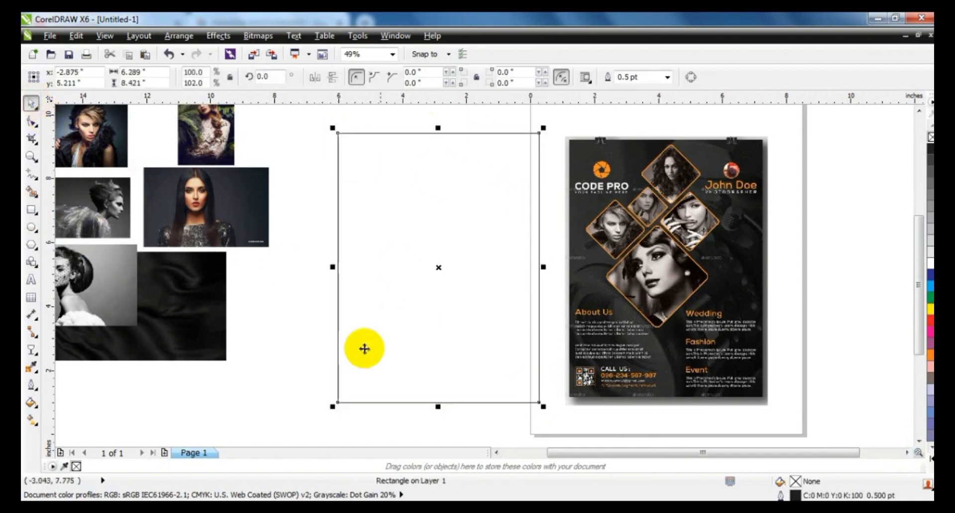
left_click_drag(333, 406, 339, 398)
left_click(323, 403)
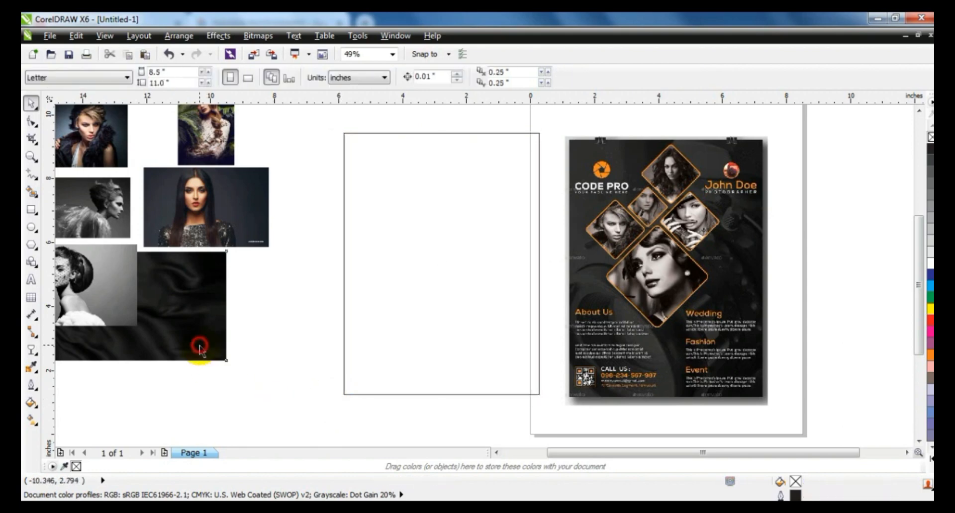
- Rotate the fabric texture image 90 degrees and stretch it to about 6.2 by 8.5 inches to cover the flyer rectangle
left_click_drag(199, 348, 497, 386)
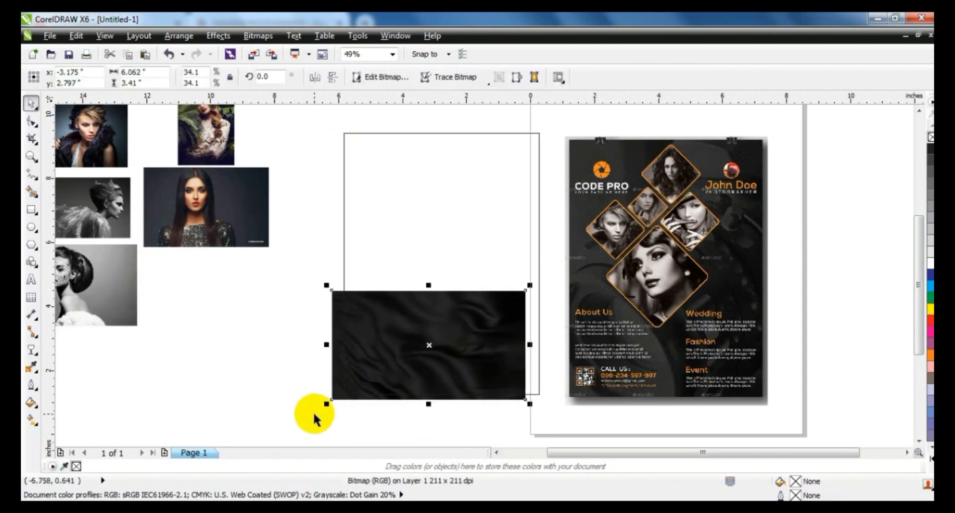
left_click_drag(326, 285, 293, 267)
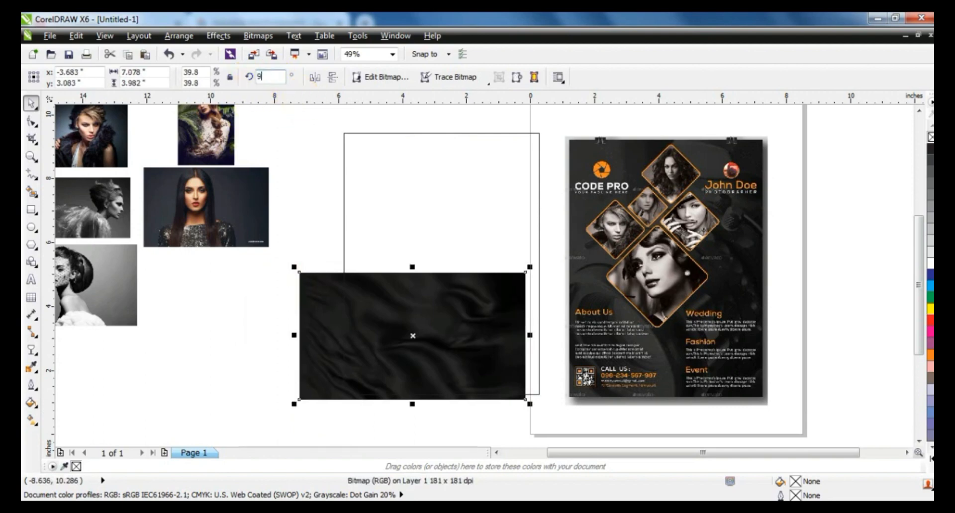
key("Return")
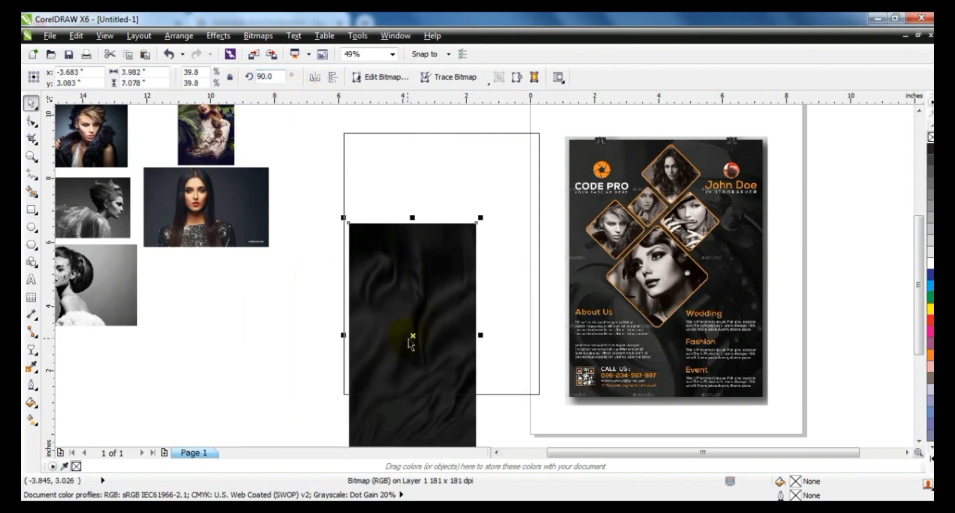
left_click_drag(411, 343, 404, 249)
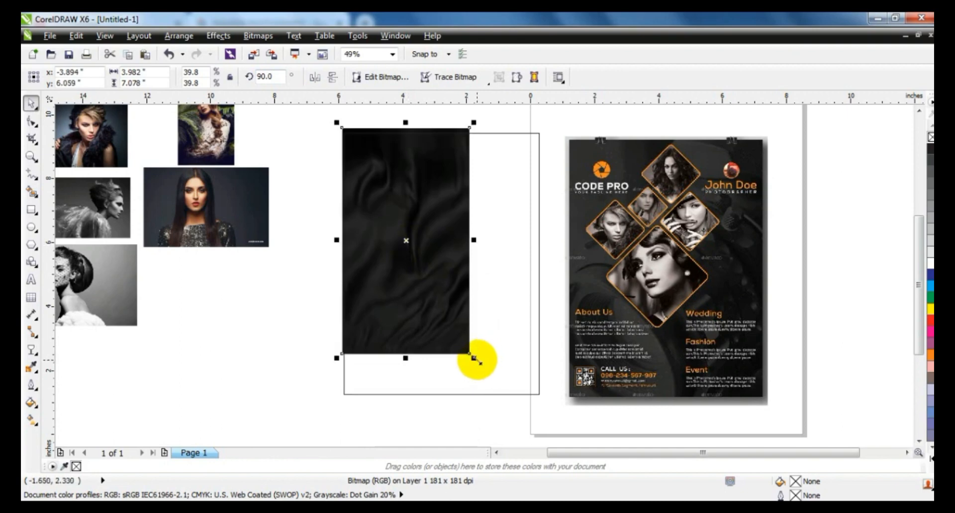
left_click_drag(473, 357, 496, 400)
left_click_drag(499, 264, 546, 259)
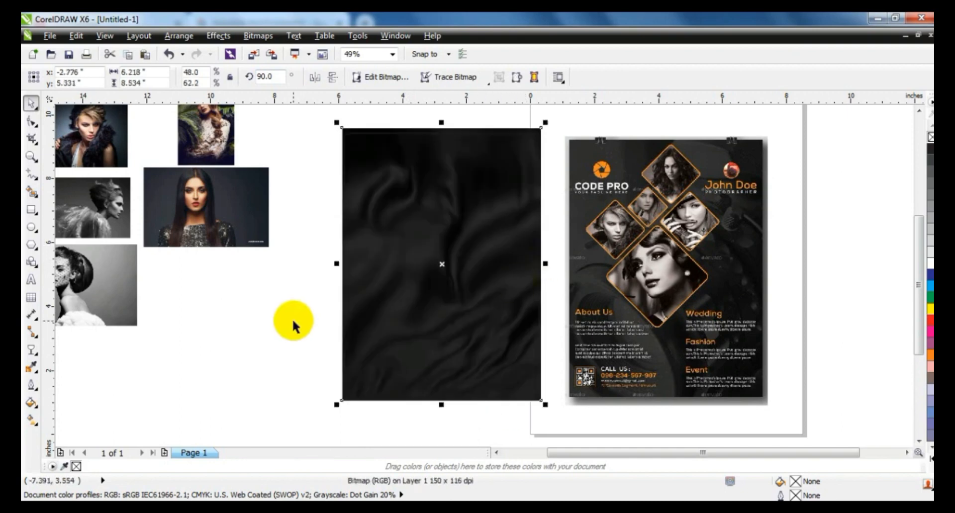
- PowerClip the fabric texture image inside the flyer rectangle
left_click(31, 156)
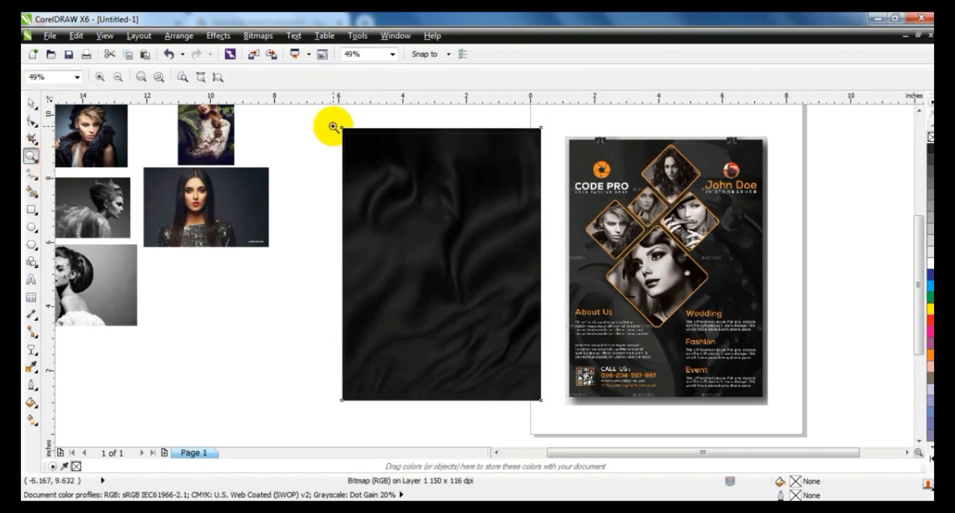
left_click_drag(401, 153, 404, 154)
left_click(30, 104)
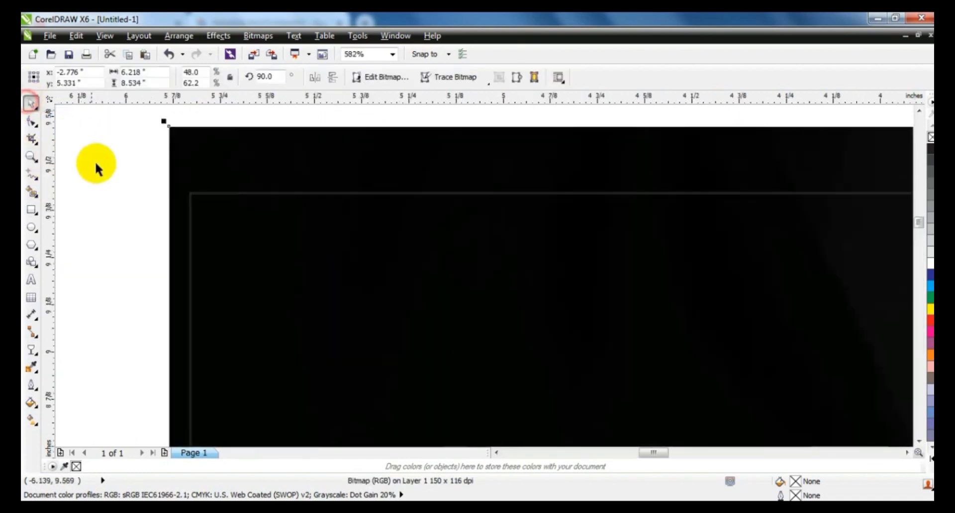
left_click(218, 36)
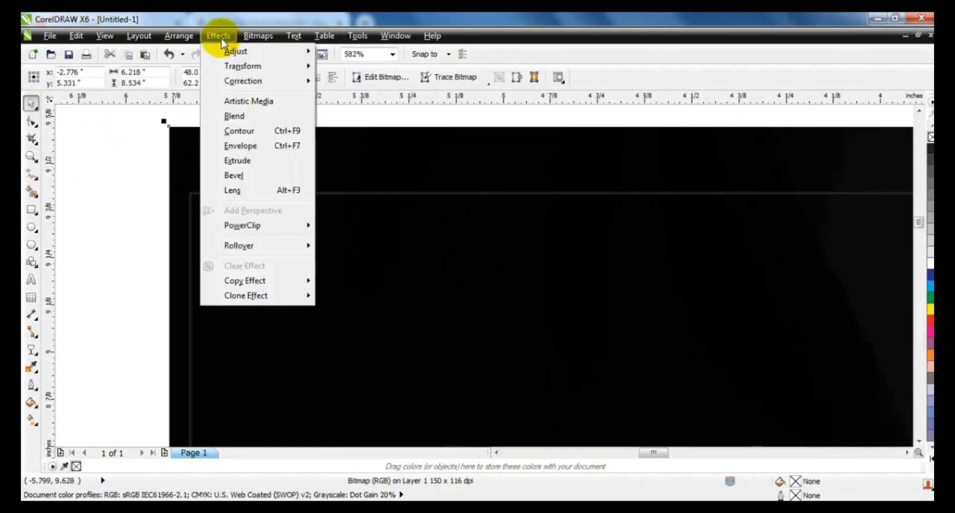
mouse_move(252, 229)
left_click(343, 226)
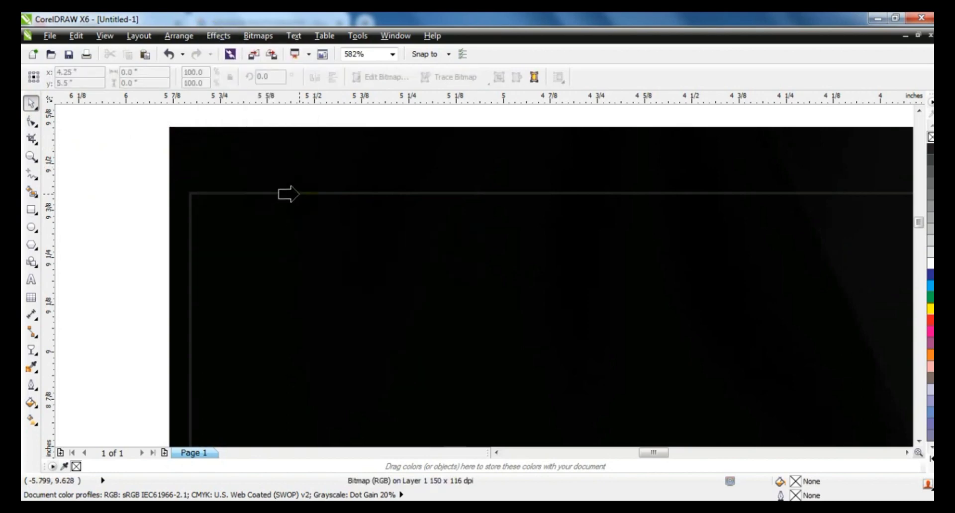
left_click(297, 193)
key("F4")
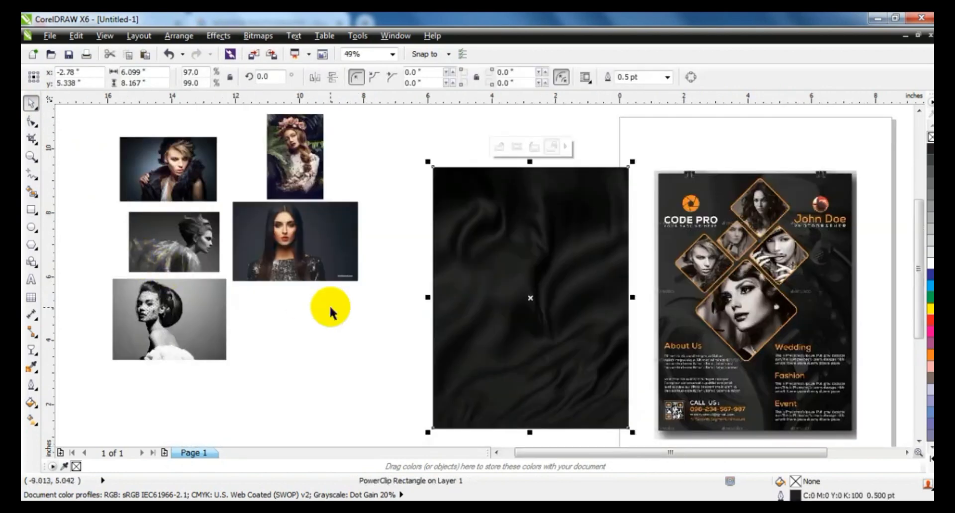
left_click(366, 395)
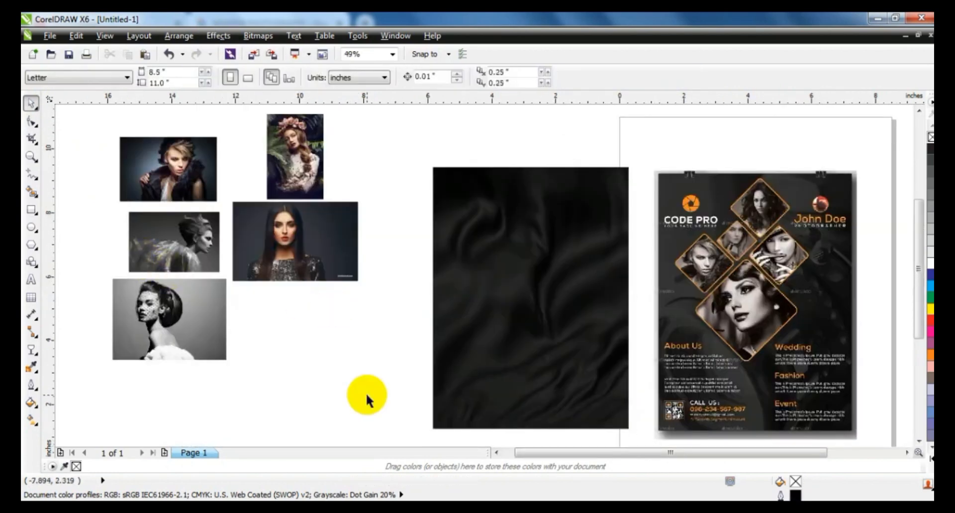
- Draw a square about 2.17 inches wide on the fabric background
left_click(30, 157)
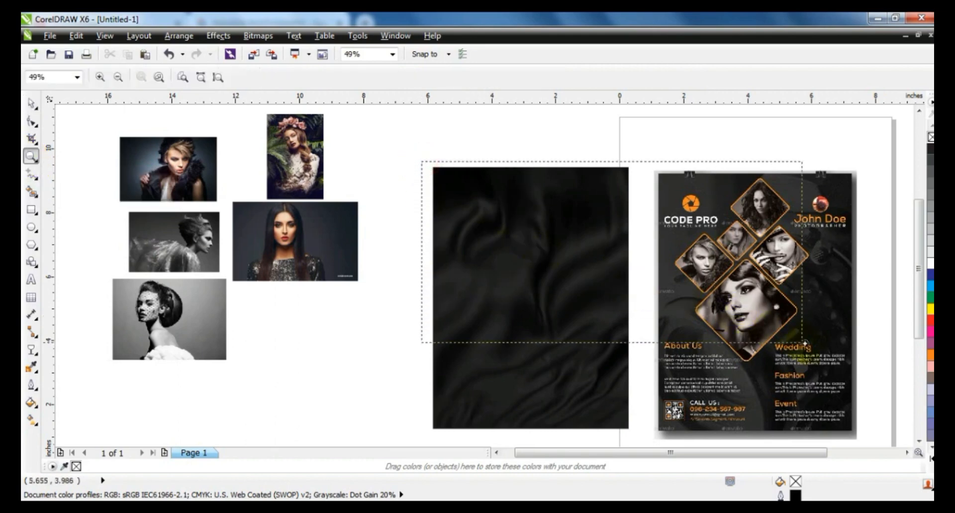
left_click_drag(804, 343, 829, 364)
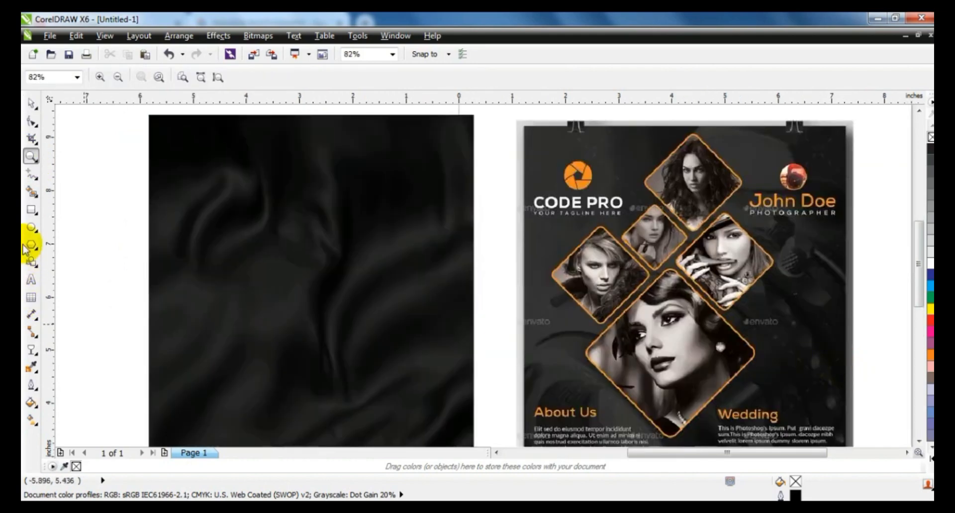
left_click(31, 211)
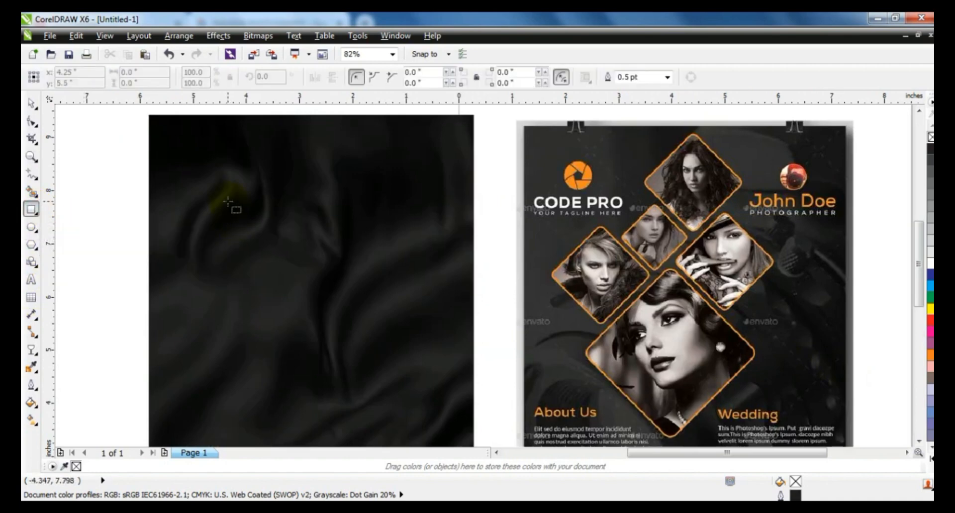
left_click_drag(227, 202, 253, 227)
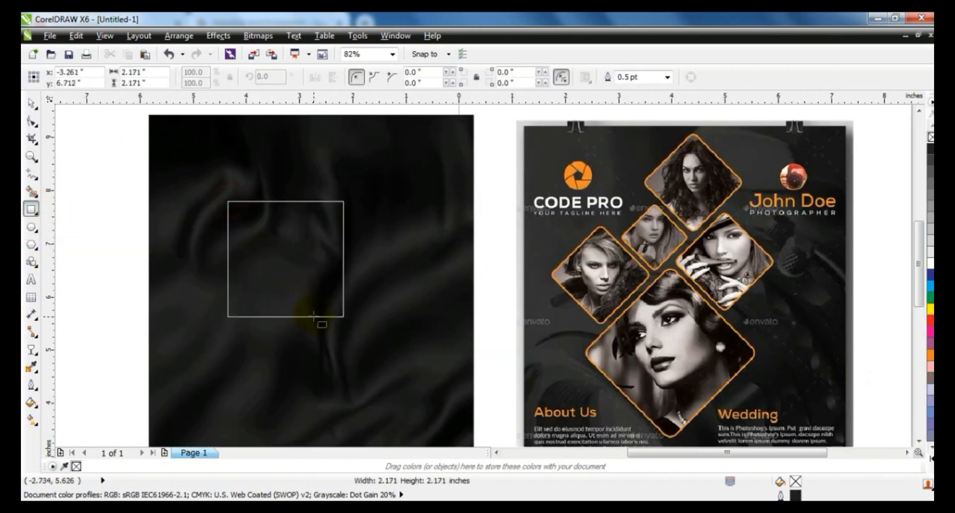
left_click_drag(314, 316, 314, 316)
- Round the square's corners to about 0.18 inches and give it a white outline and white fill
left_click(32, 121)
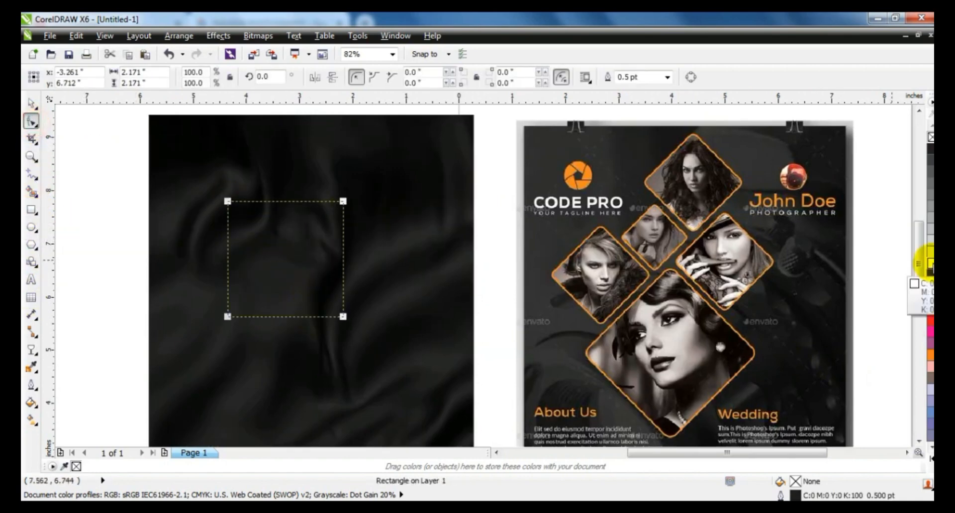
right_click(930, 264)
left_click_drag(227, 201, 229, 205)
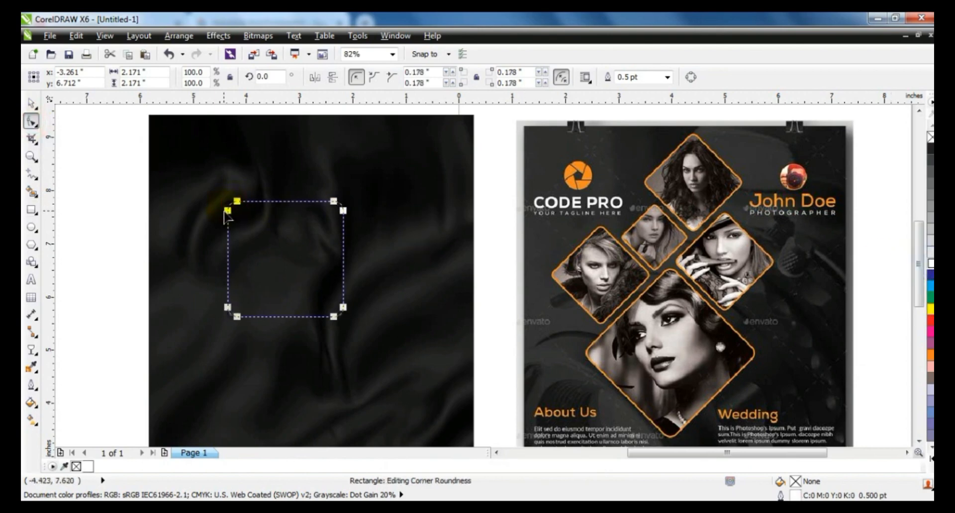
left_click(31, 103)
left_click(930, 266)
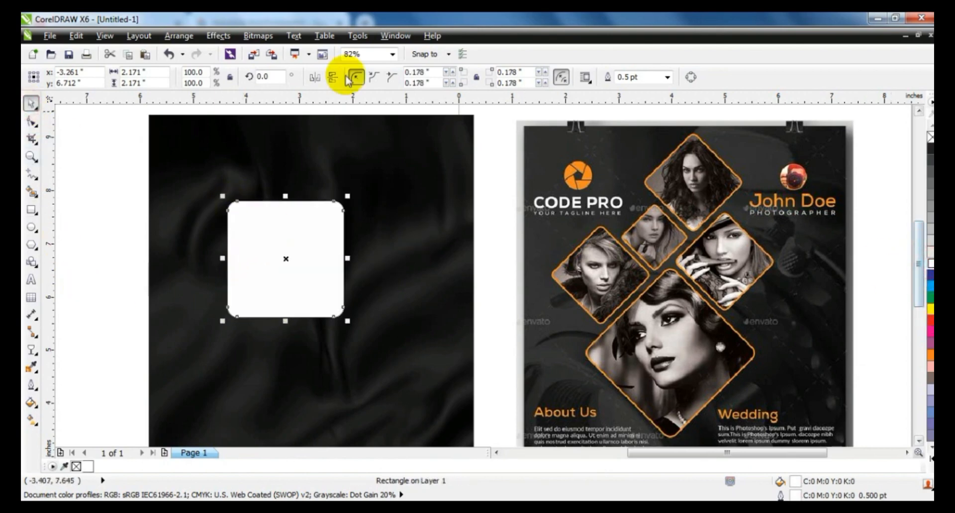
- Rotate the rounded square 45 degrees, shrink it slightly and position it as the topmost diamond on the flyer background
type("45")
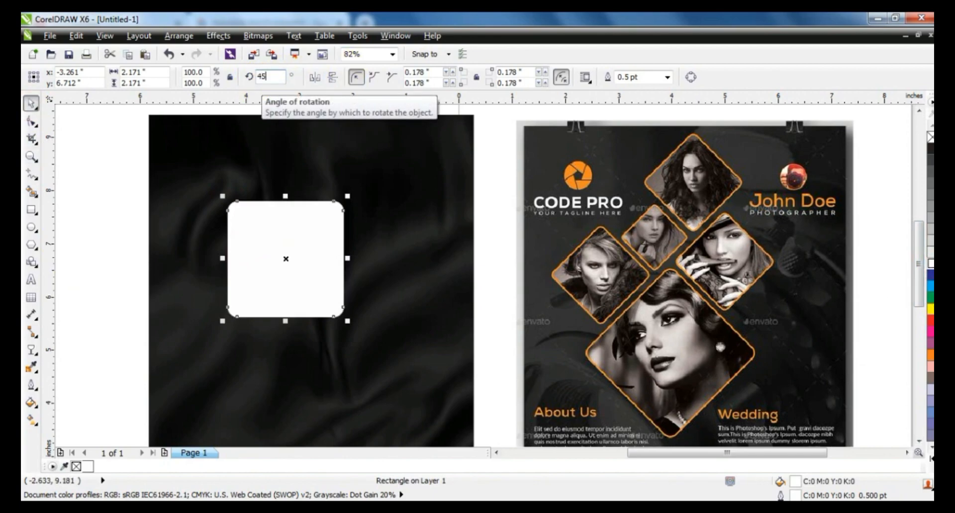
key("Return")
left_click_drag(305, 206, 405, 174)
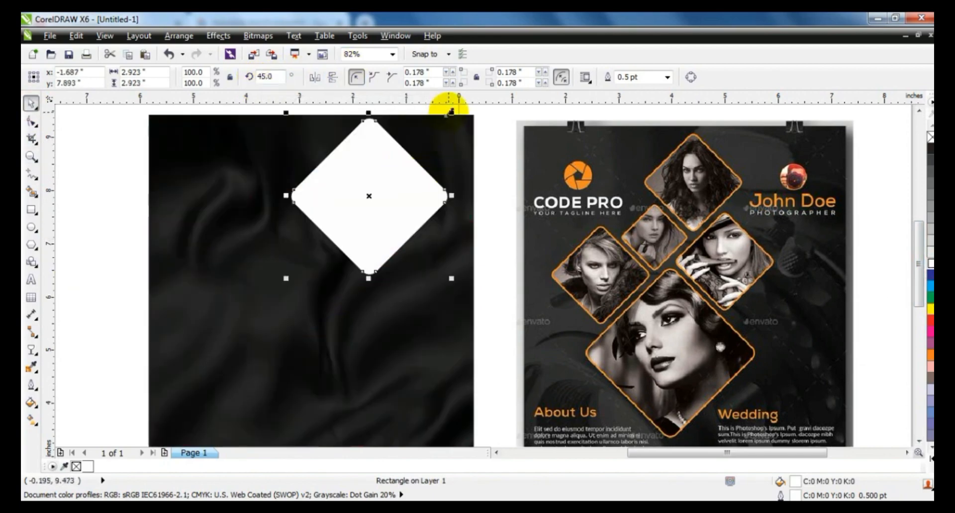
left_click_drag(451, 113, 442, 128)
left_click_drag(367, 196, 368, 192)
left_click_drag(436, 124, 432, 133)
left_click_drag(383, 179, 368, 175)
- Place two smaller diamond copies, each about 1.4 inches wide, in a diagonal row running down-left from the top diamond
left_click_drag(417, 139, 376, 162)
left_click_drag(341, 207, 248, 297)
left_click(138, 238)
left_click(118, 266)
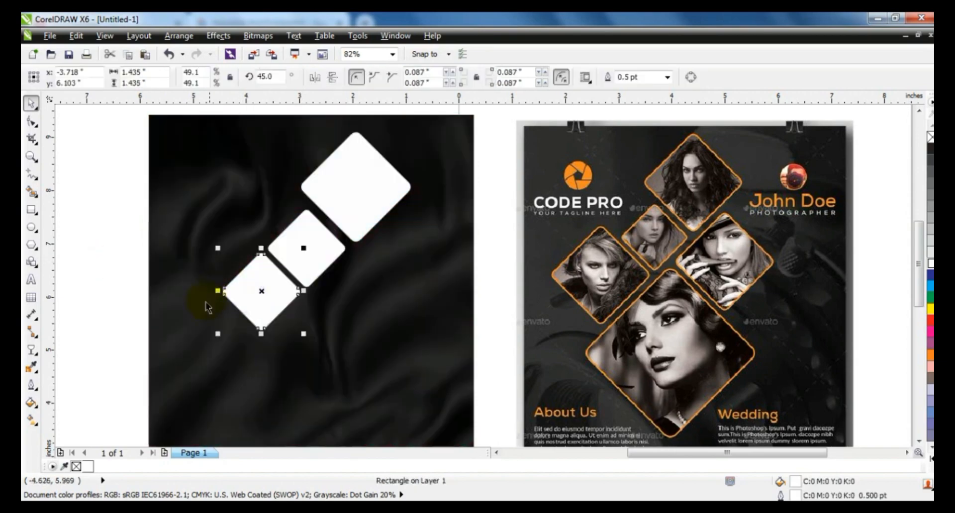
- Enlarge the lower-left diamond to about 2.04 inches and adjust its spacing from the small middle diamond
left_click_drag(211, 343, 197, 355)
left_click_drag(194, 238, 186, 238)
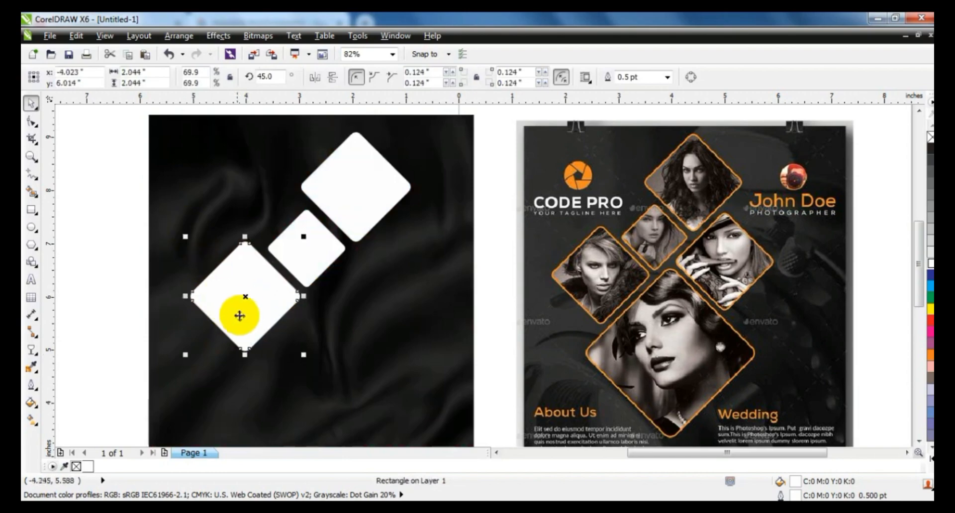
left_click_drag(243, 308, 243, 308)
left_click(122, 283)
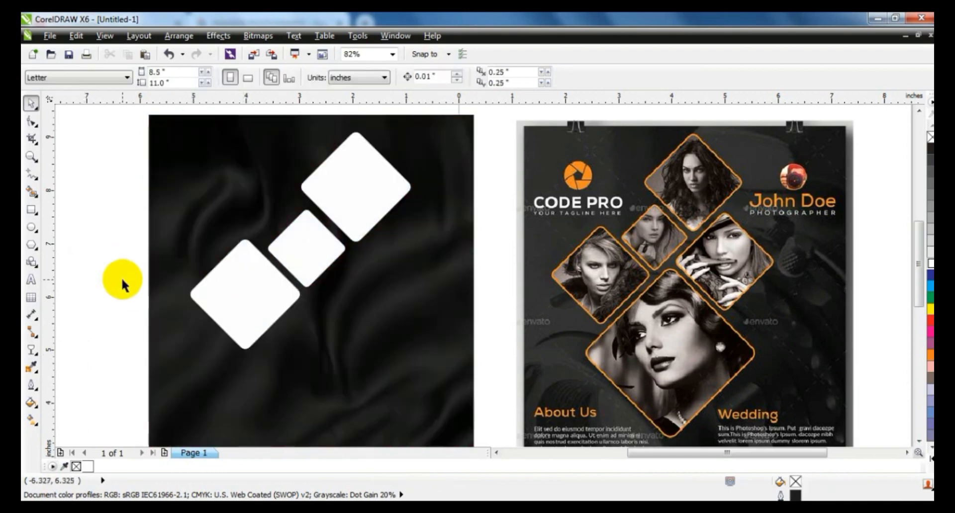
- Copy a diamond below the row, enlarge it to about 3.44 inches and fit it under the small and left diamonds
left_click_drag(326, 258, 329, 358)
left_click_drag(359, 297, 385, 270)
left_click_drag(321, 339, 338, 354)
left_click_drag(402, 280, 422, 258)
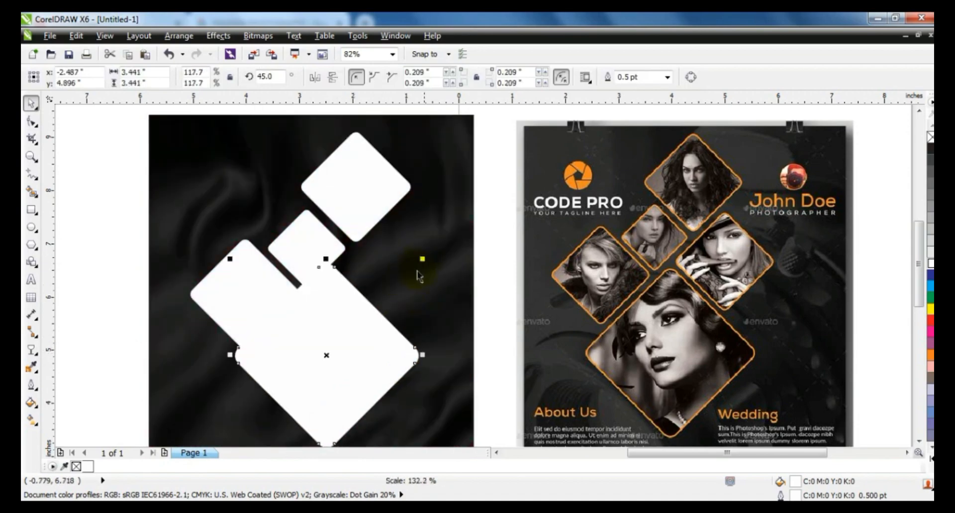
left_click_drag(354, 335, 337, 350)
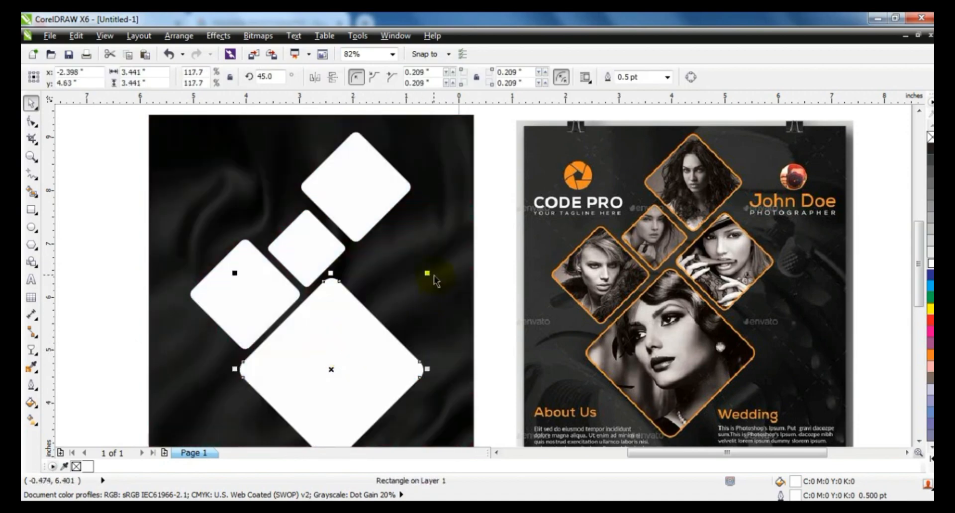
- Add a diamond copy about 1.89 inches wide in the gap between the top diamond and the large bottom one
left_click_drag(426, 278, 397, 263)
left_click_drag(440, 226, 445, 221)
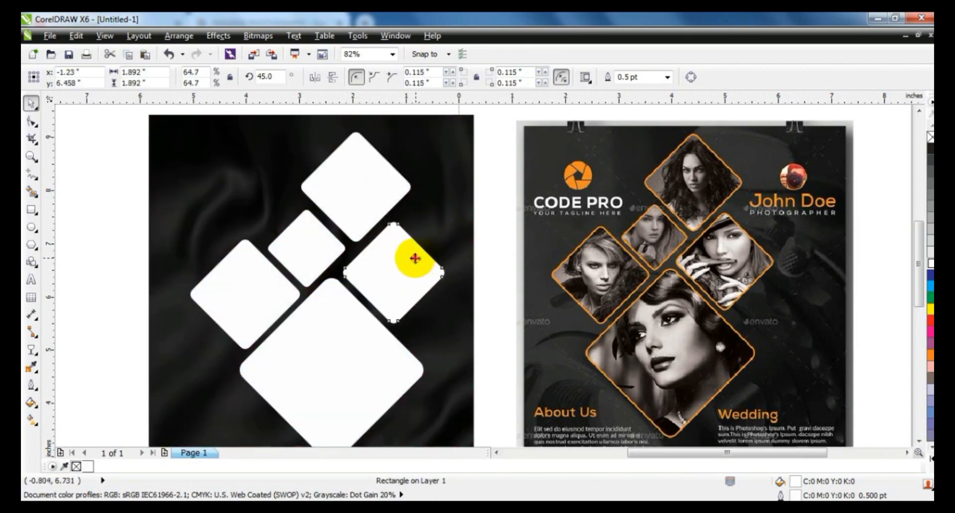
- Move the right diamond down-left to even its gaps to its neighbours, and shift the whole five-diamond cluster slightly upward
left_click_drag(415, 258, 404, 273)
left_click(123, 254)
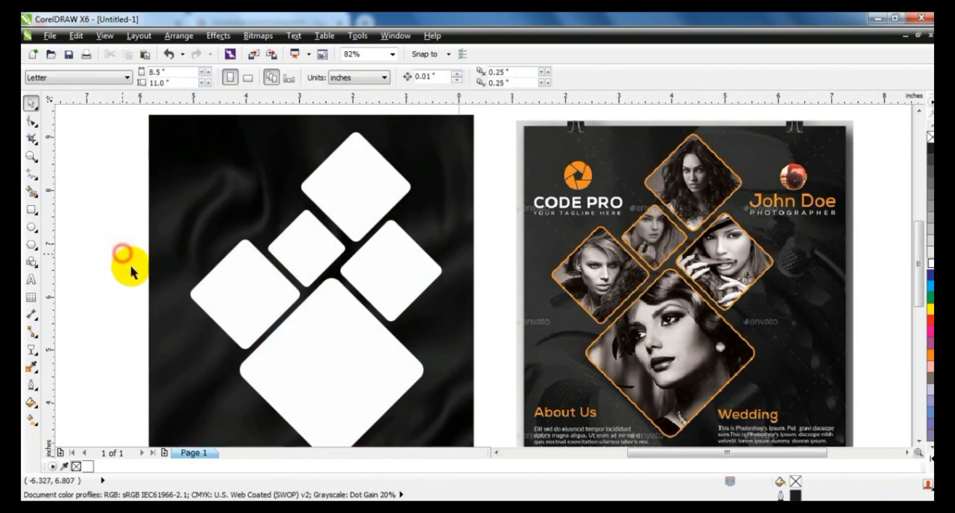
scroll(188, 340, "down", 3)
left_click_drag(141, 222, 302, 393)
left_click_drag(267, 360, 267, 354)
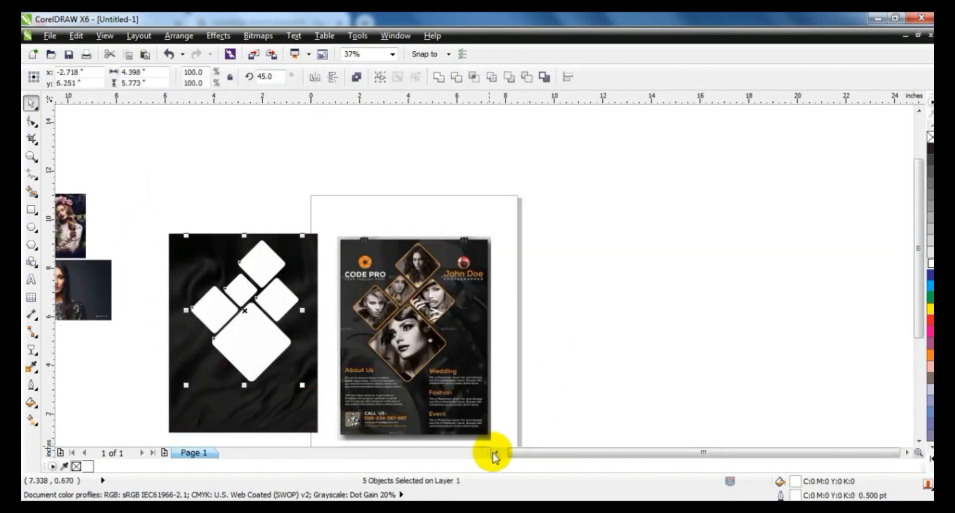
- Examine how the portraits are treated inside the sample flyer's diamond frames and compare them with the source photos
left_click(496, 452)
double_click(496, 453)
left_click(324, 399)
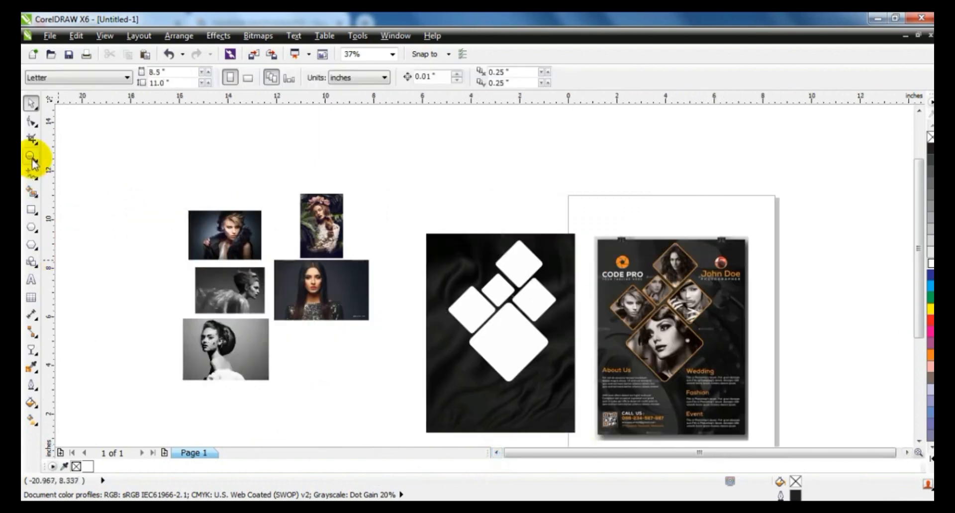
left_click(31, 156)
left_click_drag(164, 184, 659, 393)
left_click(31, 103)
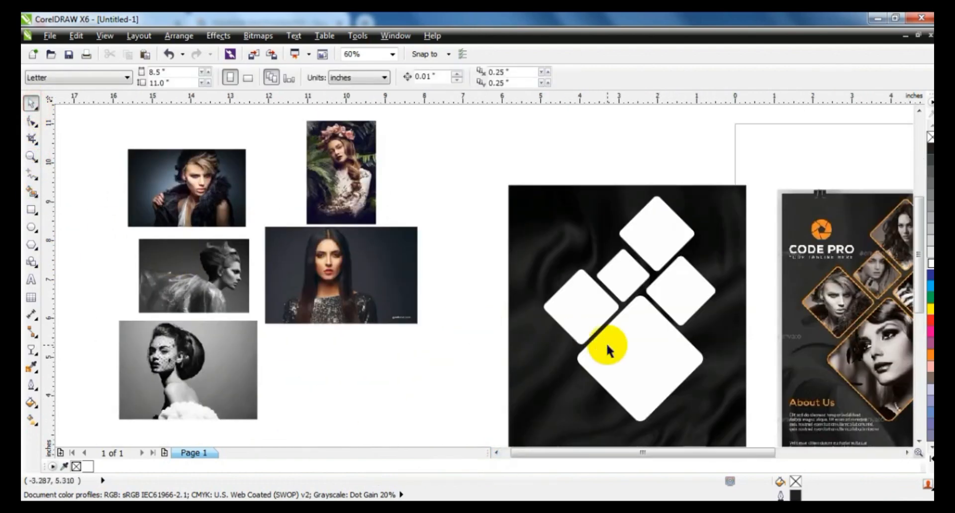
left_click(30, 157)
left_click_drag(776, 198, 915, 388)
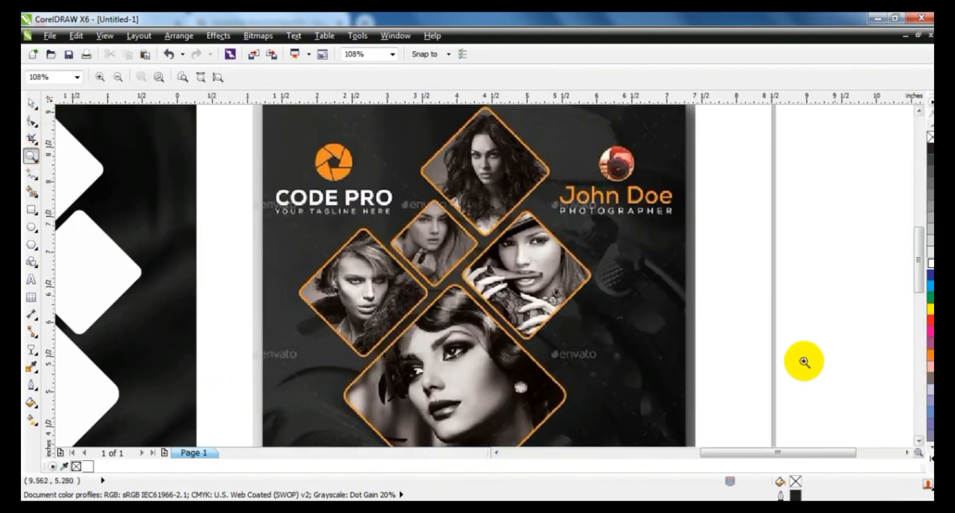
right_click(481, 306)
left_click(32, 103)
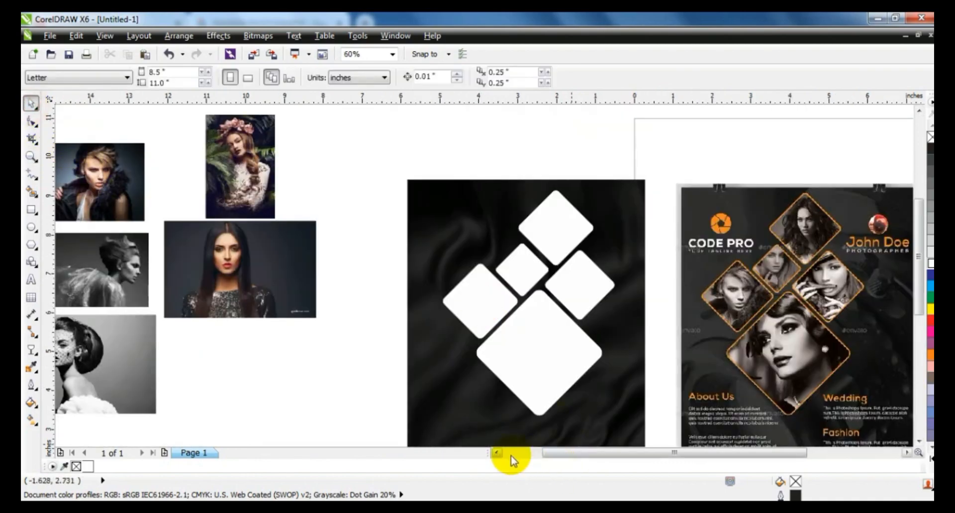
left_click(497, 453)
- Convert the fur-collar portrait to a 300 dpi bitmap in Grayscale (8-bit) with anti-aliasing and transparent background
left_click(193, 205)
left_click(257, 35)
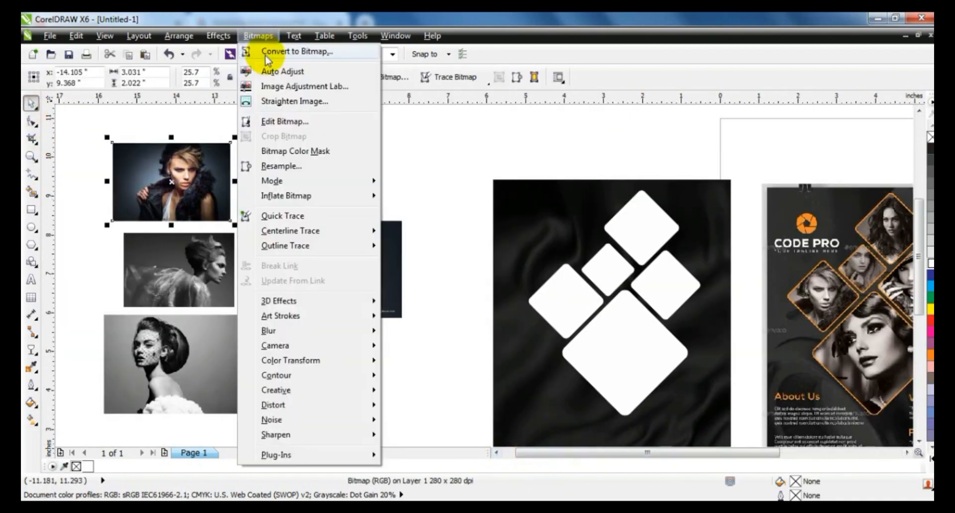
left_click(296, 47)
left_click(730, 208)
left_click(731, 237)
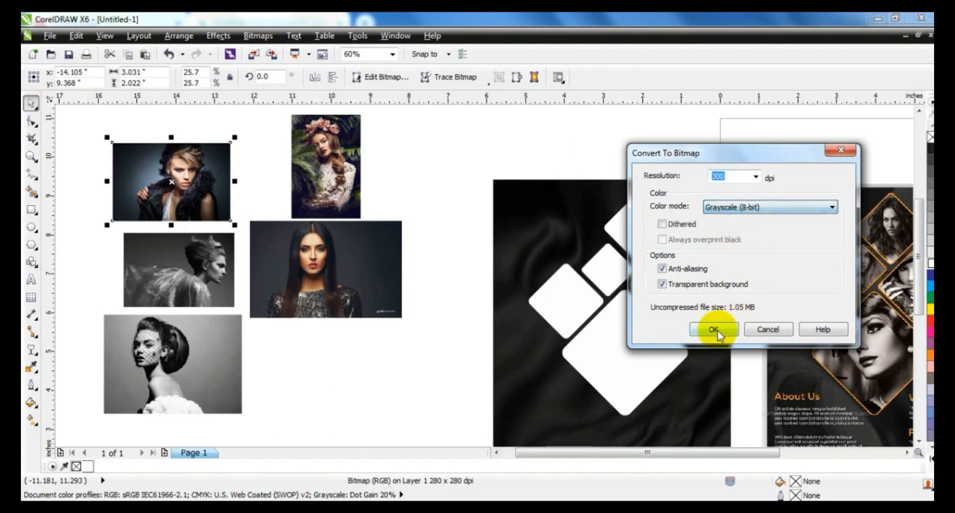
left_click(713, 330)
- Convert the flower-crown portrait and the long-haired woman's portrait to 8-bit grayscale bitmaps with the same conversion settings
left_click(309, 170)
left_click(258, 36)
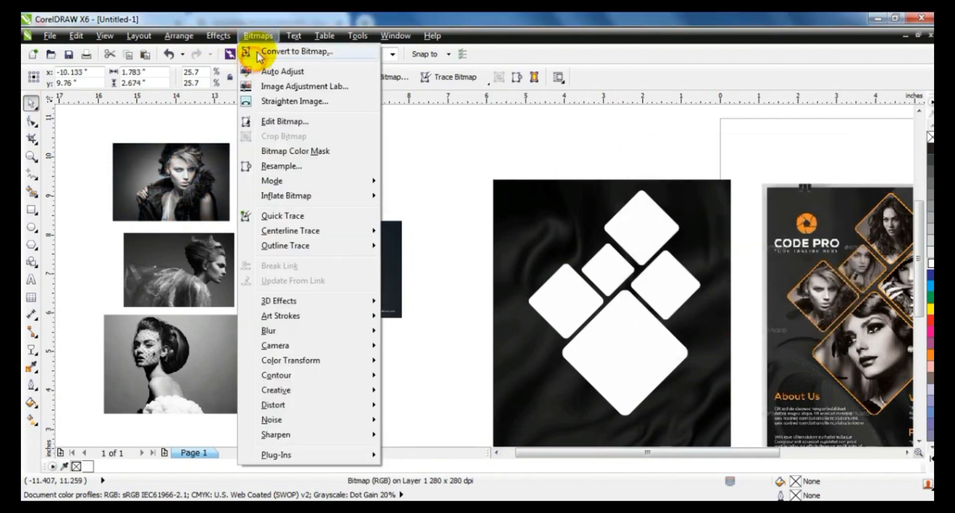
left_click(296, 47)
left_click(714, 330)
left_click(395, 299)
left_click(249, 34)
left_click(296, 47)
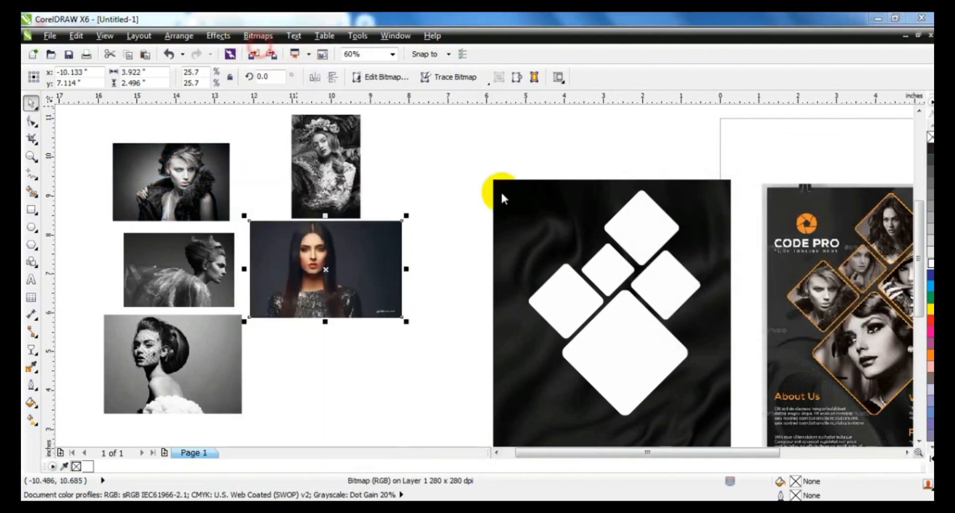
left_click(714, 330)
left_click(393, 376)
- PowerClip the flower-crown portrait inside the top diamond and the fur-collar portrait inside the left diamond
left_click(322, 187)
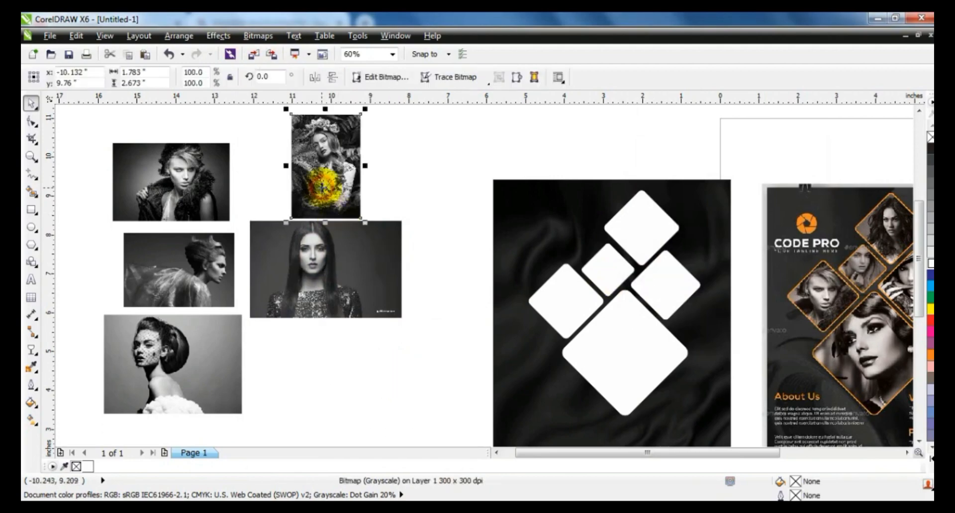
right_click(323, 188)
left_click(594, 237)
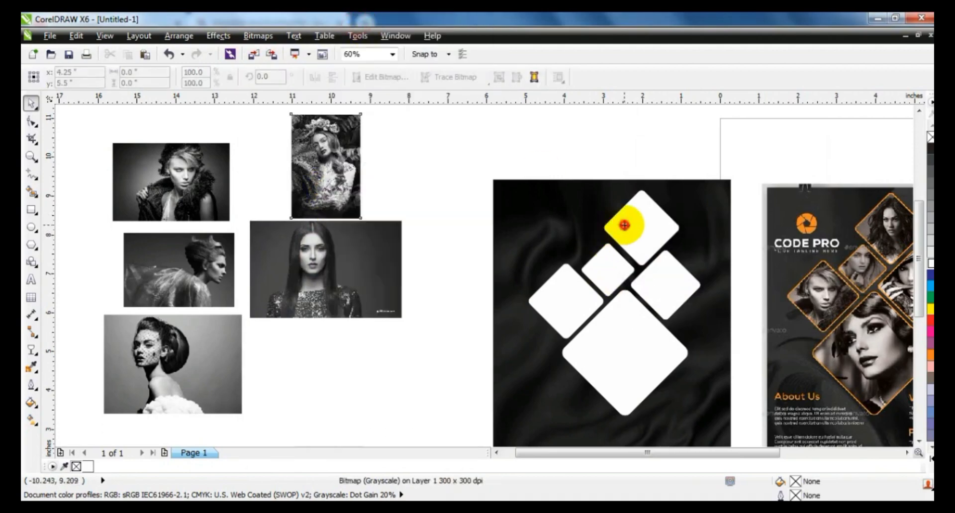
left_click(624, 225)
left_click(222, 170)
right_click(221, 170)
left_click(244, 17)
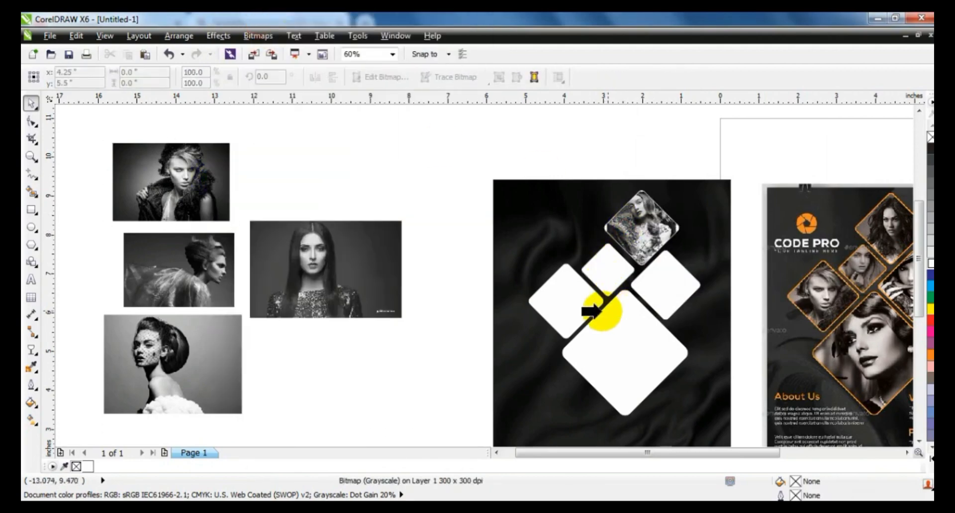
left_click(591, 312)
- PowerClip the long-haired portrait inside the small middle diamond and the side-profile portrait inside the right diamond
right_click(276, 283)
left_click(308, 20)
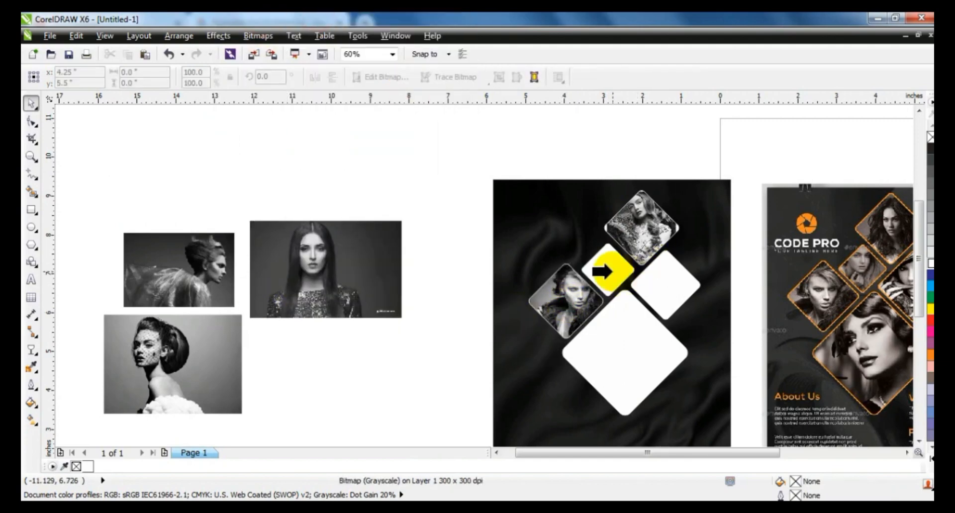
left_click(602, 271)
right_click(231, 275)
left_click(298, 22)
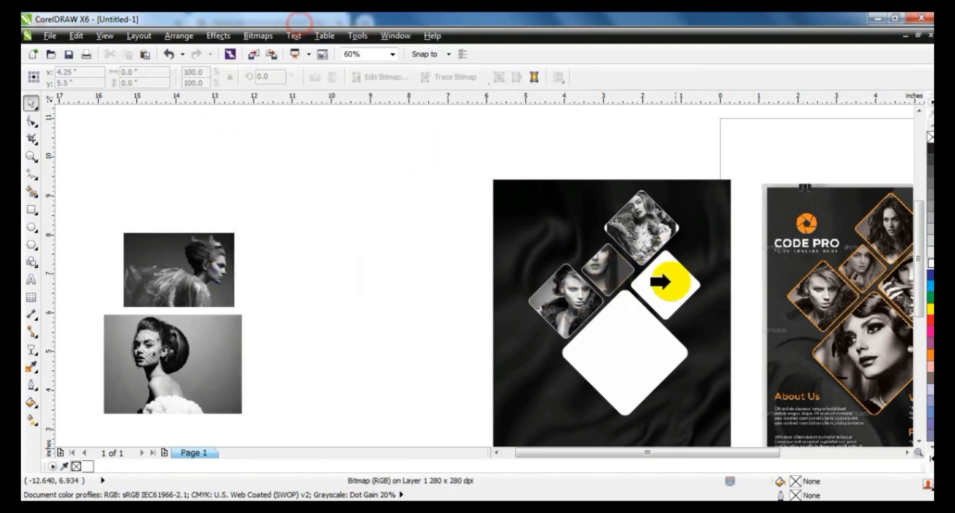
left_click(666, 282)
- PowerClip the remaining portrait of the woman with the netted face inside the large bottom diamond
right_click(215, 361)
left_click(299, 18)
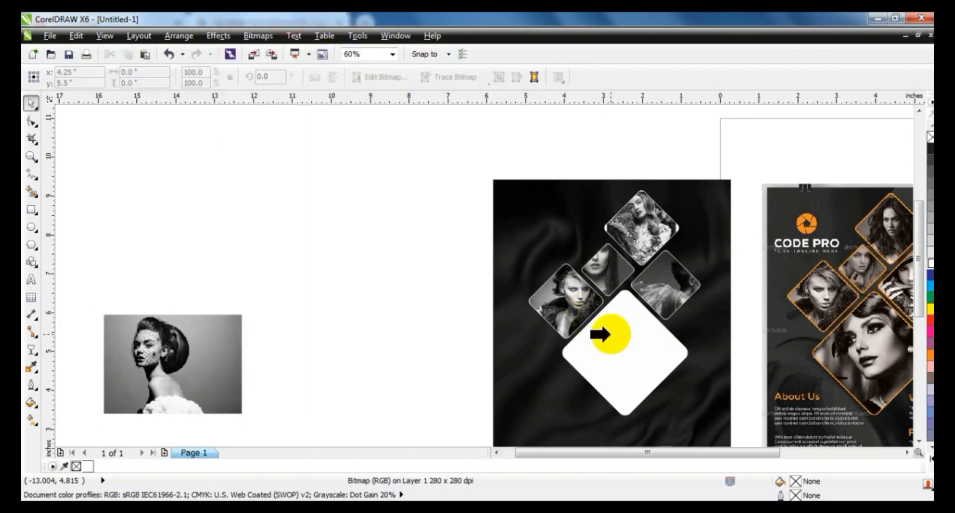
left_click(603, 330)
left_click(351, 179)
- Edit the large diamond's PowerClip contents, enlarging the portrait to about 5.03 by 3.59 inches and repositioning it to fill the frame
scroll(916, 454, "right", 5)
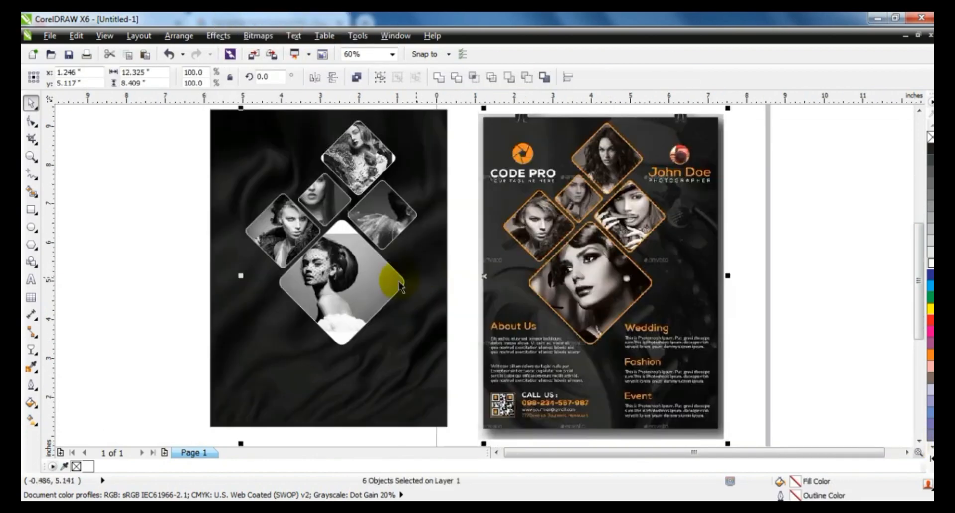
left_click(389, 284)
right_click(389, 286)
left_click(385, 72)
left_click(378, 228)
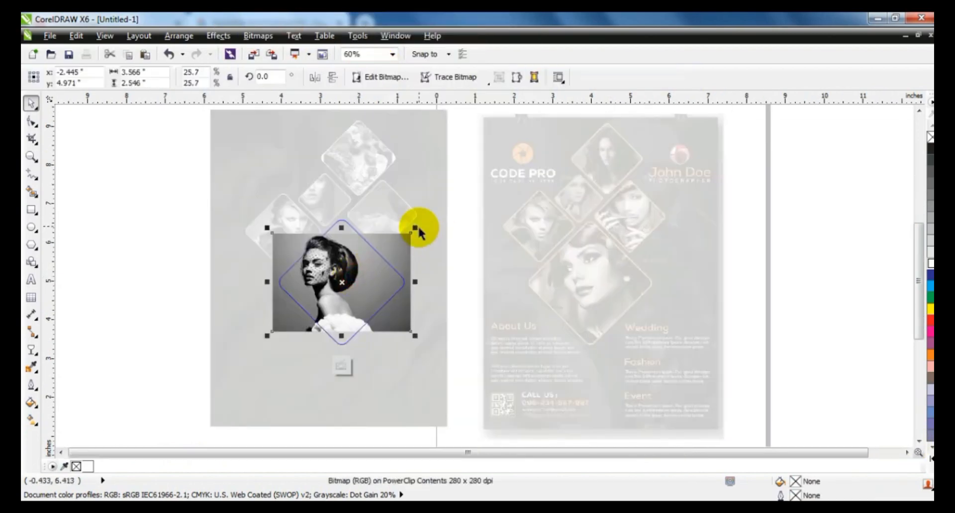
left_click_drag(423, 228, 449, 201)
left_click_drag(452, 339, 470, 363)
left_click_drag(443, 285, 441, 294)
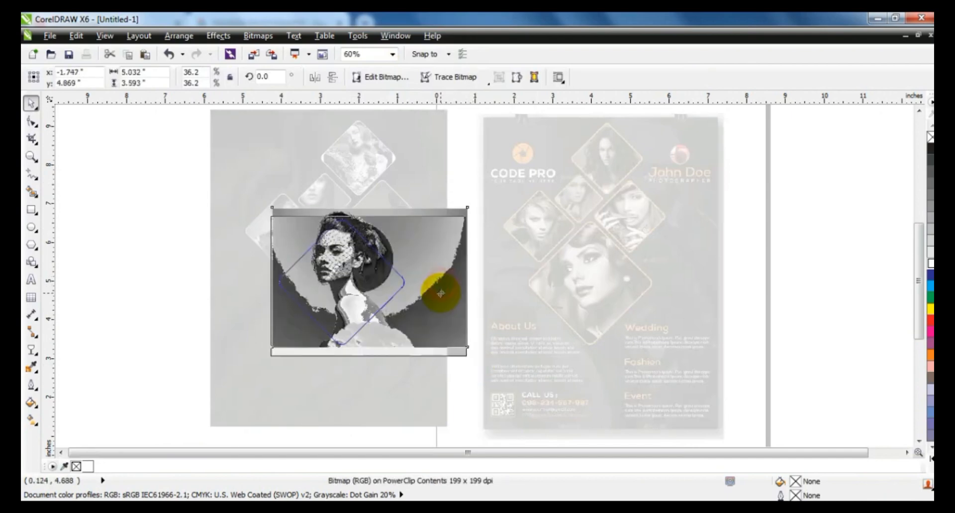
right_click(441, 294)
left_click(464, 100)
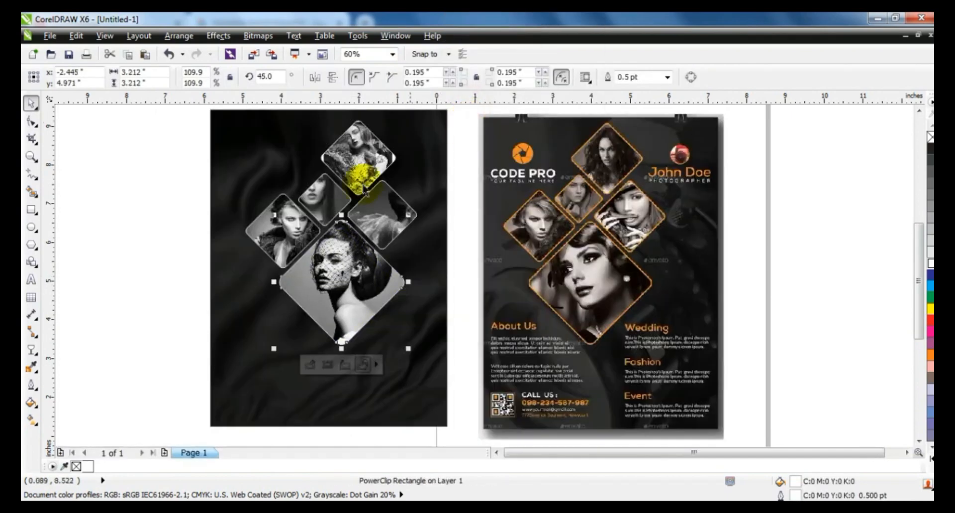
- Edit the small middle diamond's PowerClip contents, shrinking the long-haired portrait so the face fits inside the frame
right_click(300, 221)
left_click(377, 69)
left_click(273, 251)
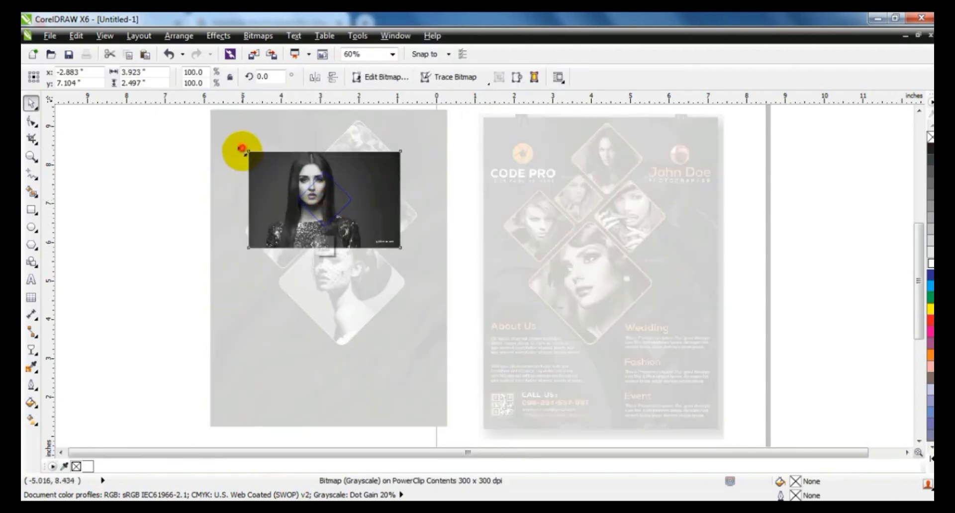
left_click_drag(242, 148, 259, 185)
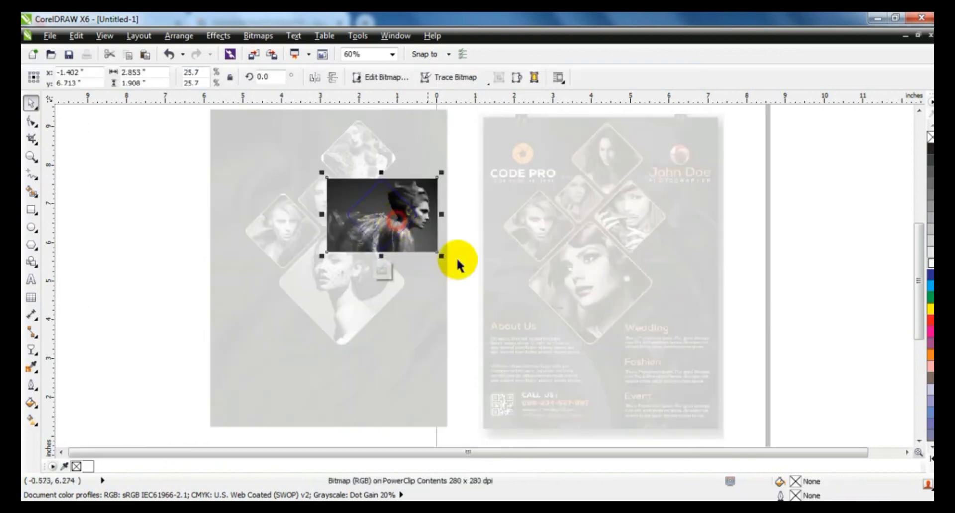
- Shrink the side-profile portrait in the right diamond to about 2.64 by 1.77 inches and shift it left to frame the head
left_click_drag(442, 256, 433, 251)
left_click_drag(344, 223, 321, 231)
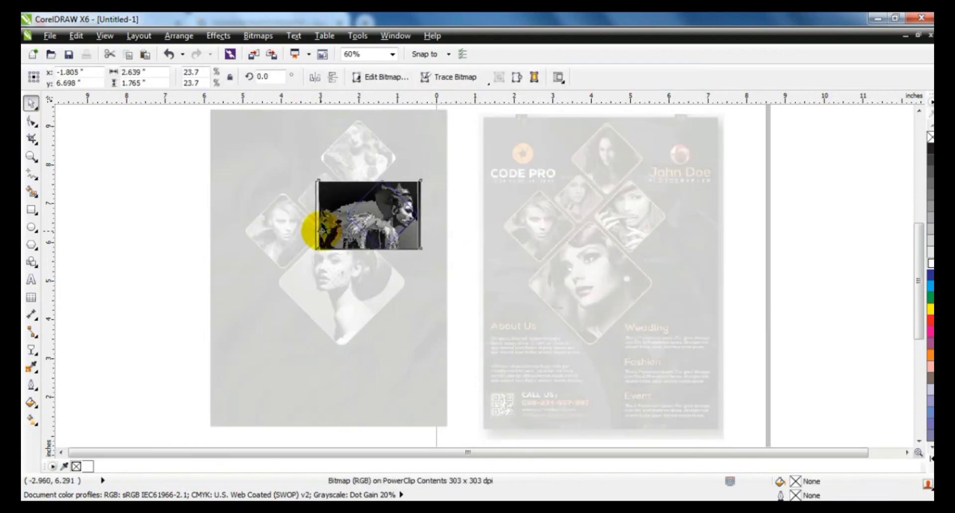
left_click(235, 231, "ctrl")
- Edit the top diamond's PowerClip contents, enlarging and repositioning the flower-crown portrait so it fills the frame
double_click(361, 161)
left_click(363, 173)
left_click_drag(399, 215, 411, 267)
left_click_drag(396, 214, 394, 221)
left_click(168, 222, "ctrl")
- Give all five diamonds a 4.0 pt outline with rounded corners, round line caps and the behind-fill option
left_click_drag(195, 115, 434, 372)
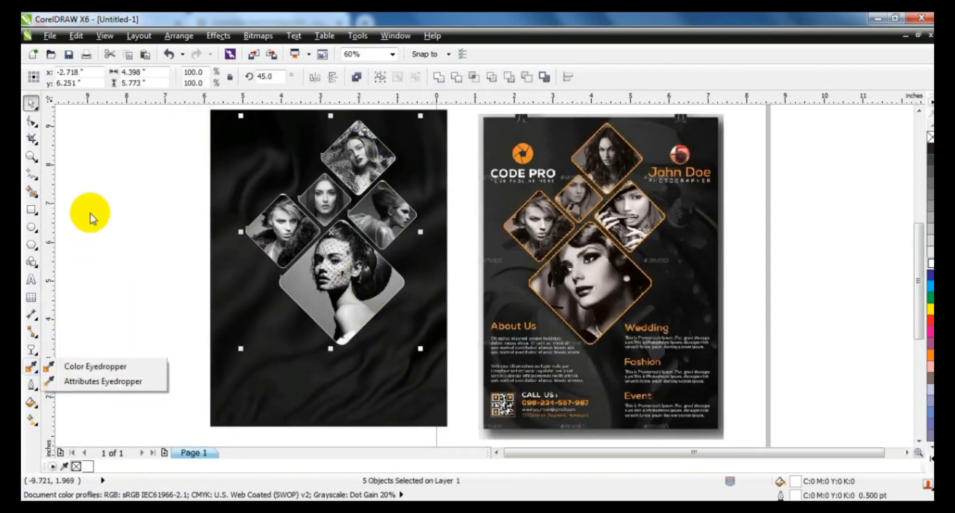
left_click(30, 385)
left_click(85, 174)
left_click(404, 187)
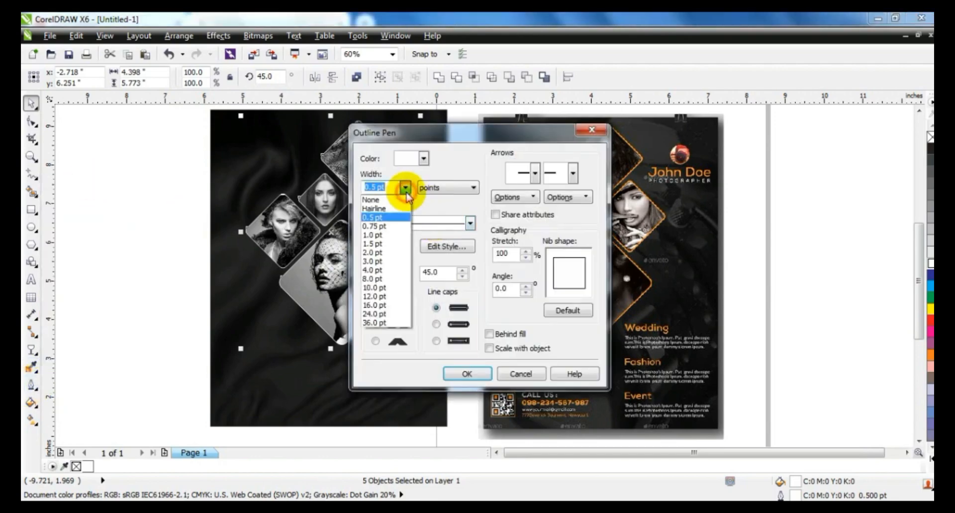
left_click(387, 266)
left_click(375, 324)
left_click(440, 325)
left_click(488, 334)
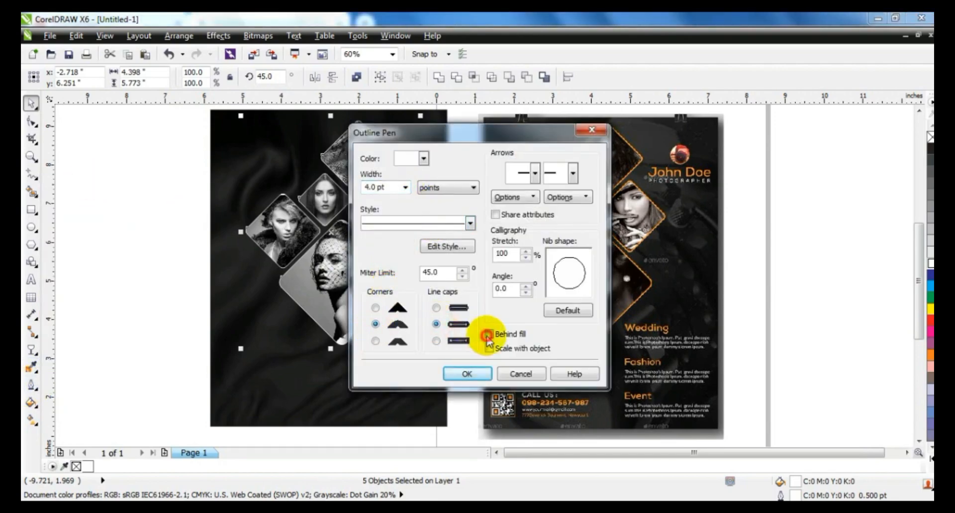
left_click(467, 374)
- Color the outlines of the five diamonds orange (C:0 M:60 Y:100 K:0) and deselect them
right_click(928, 355)
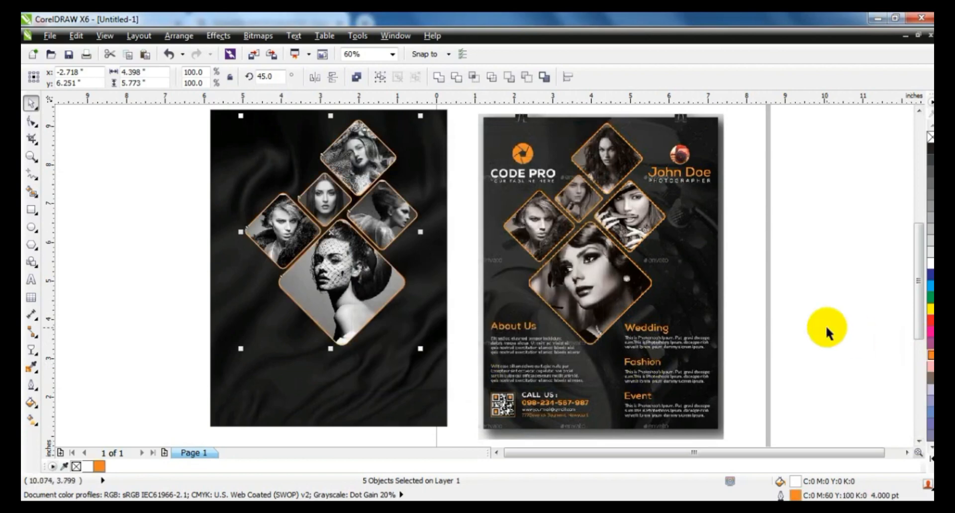
left_click(818, 348)
left_click(306, 274)
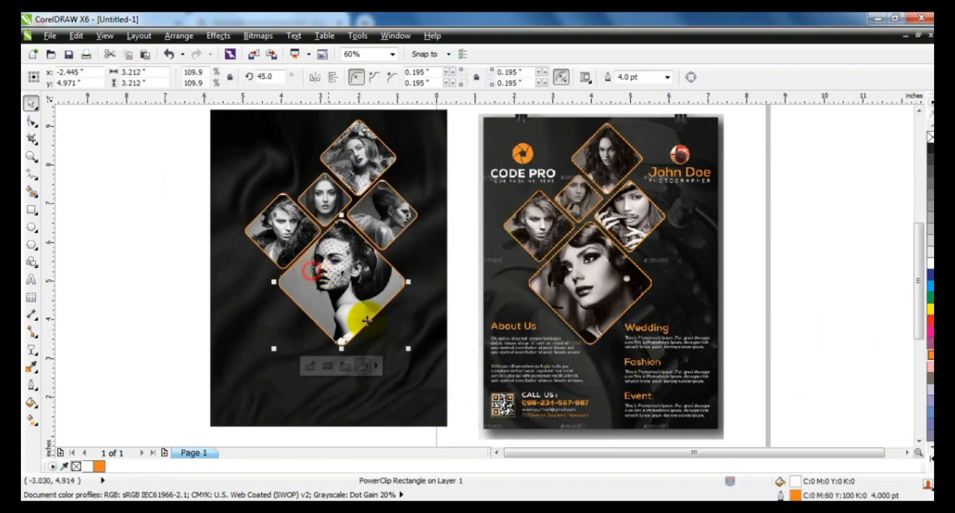
left_click(145, 272)
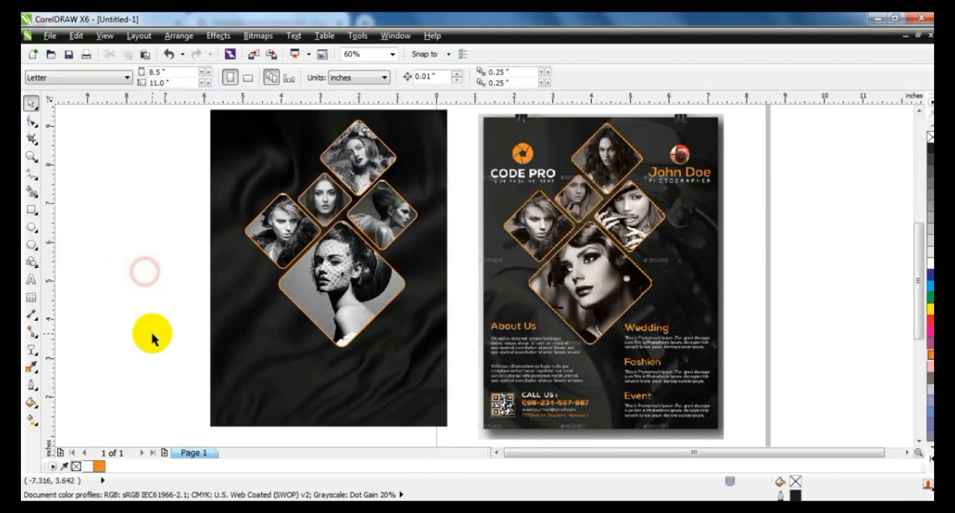
- Add the artistic text "your company name" on two lines in the flyer's upper-left area
left_click(31, 157)
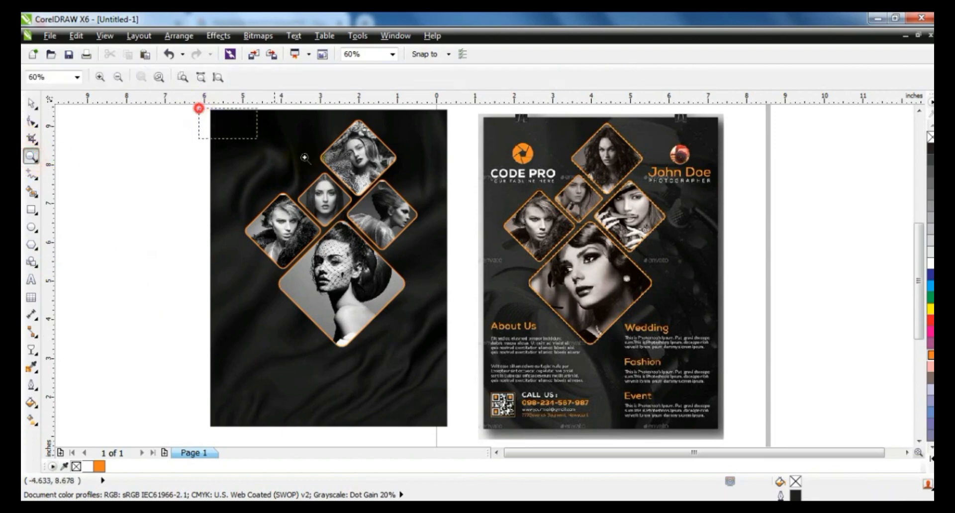
left_click_drag(199, 109, 757, 304)
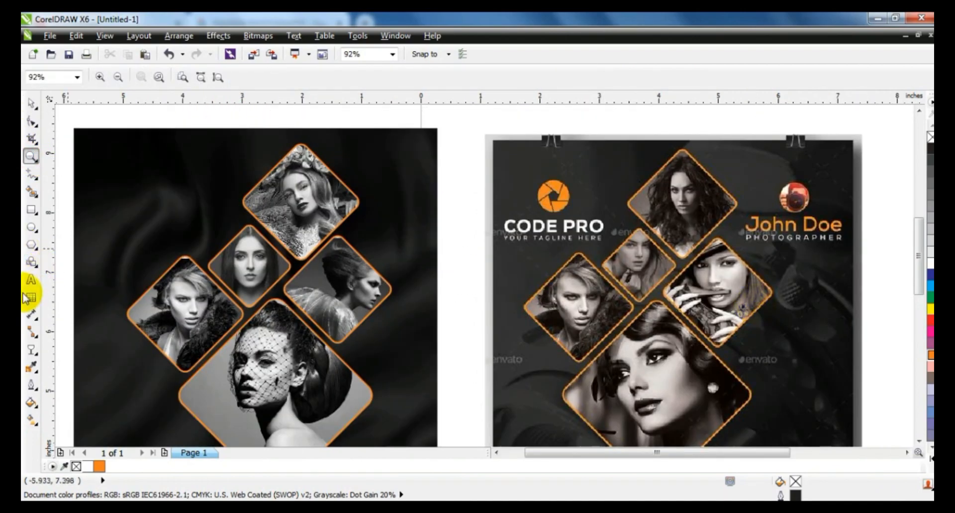
left_click(31, 280)
left_click(105, 239)
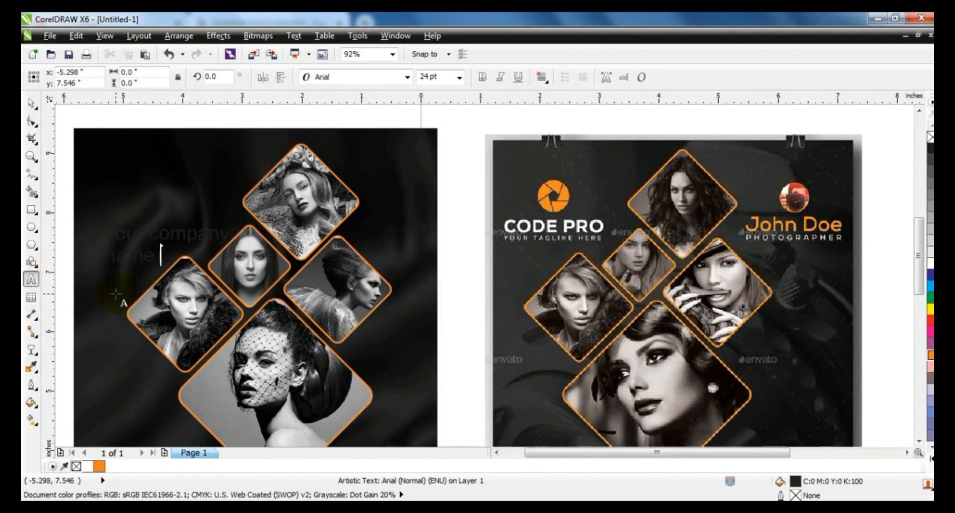
left_click(33, 106)
- Make the company name text bold and white, and move it up beside the top diamond
left_click(482, 77)
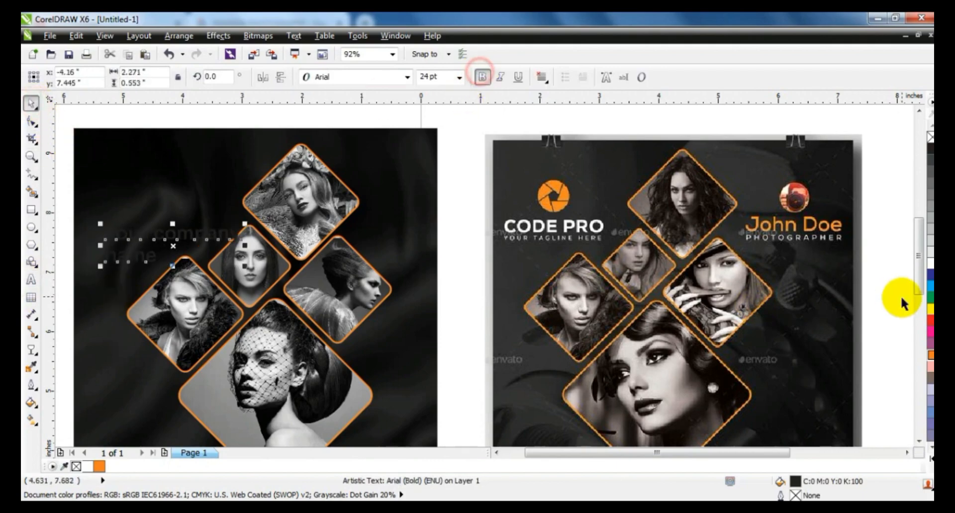
left_click(930, 264)
left_click_drag(175, 237, 167, 174)
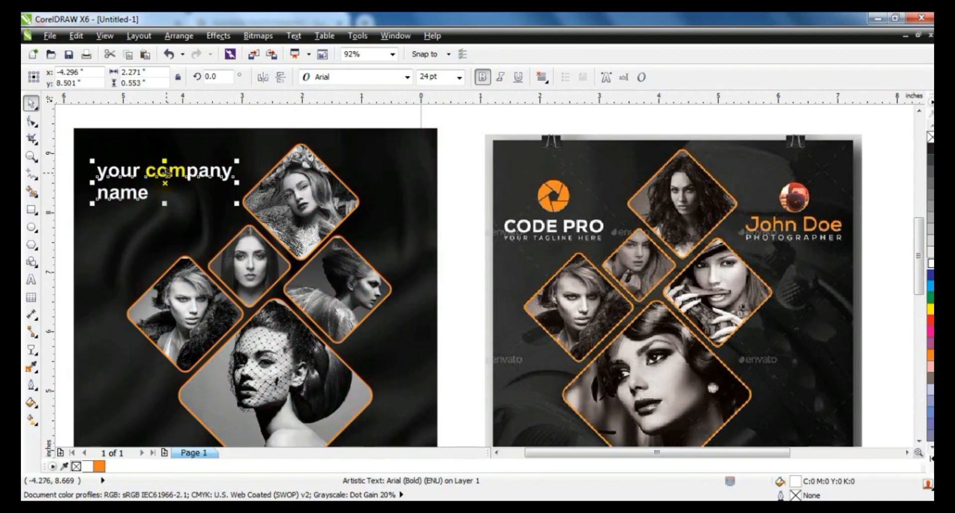
- Change the company name text to uppercase and deselect it
left_click(293, 36)
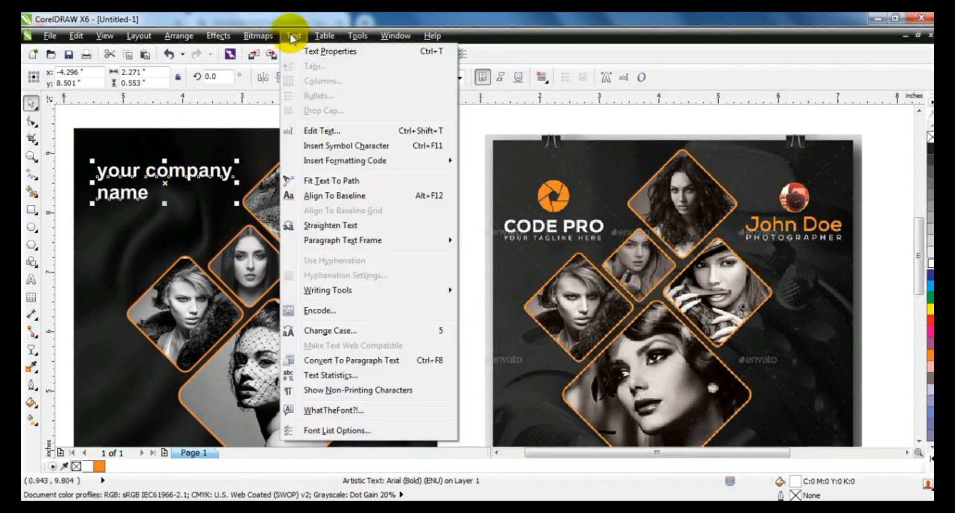
left_click(312, 331)
left_click(384, 221)
left_click(424, 303)
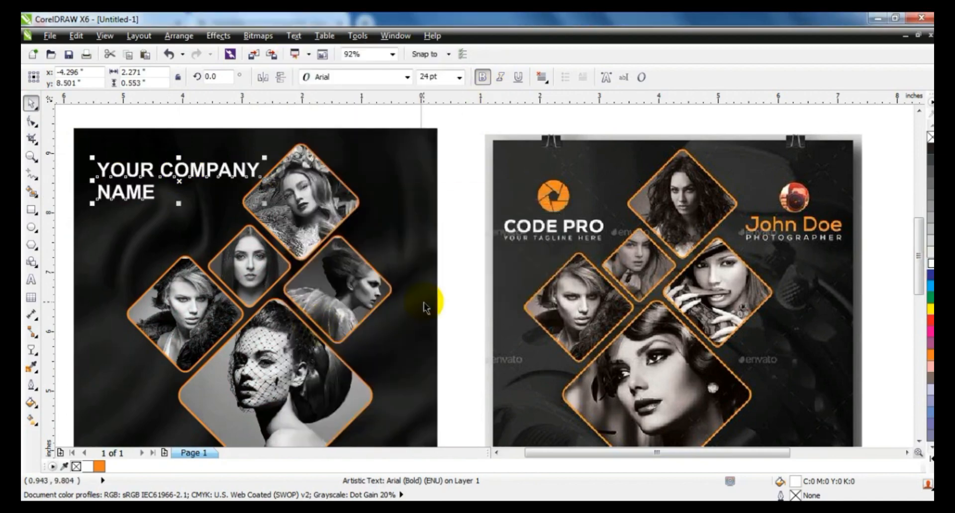
left_click(388, 244)
key("F4")
left_click(327, 312)
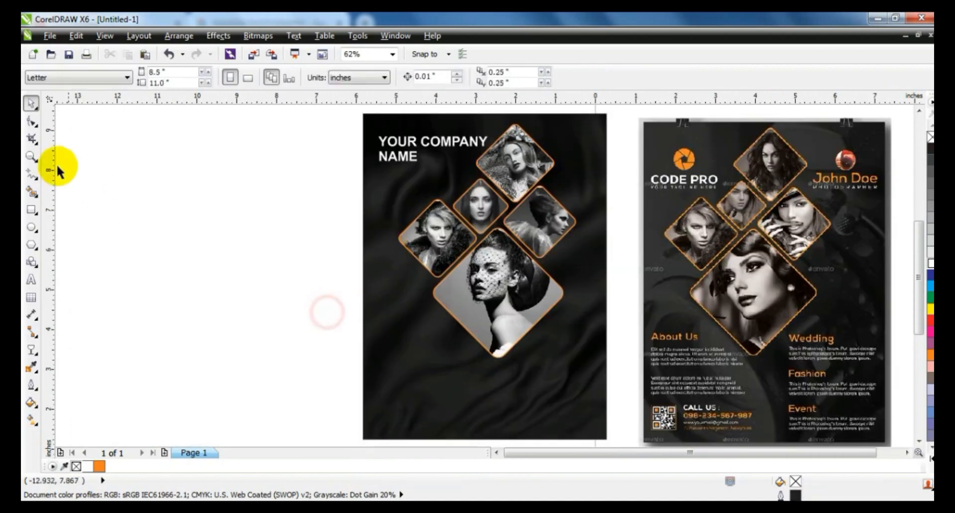
- Add the artistic text "asdfsadfasdfsadfasdf" in the flyer's lower-left area below the diamonds, color it white, and deselect it
left_click(31, 157)
left_click_drag(320, 273, 880, 413)
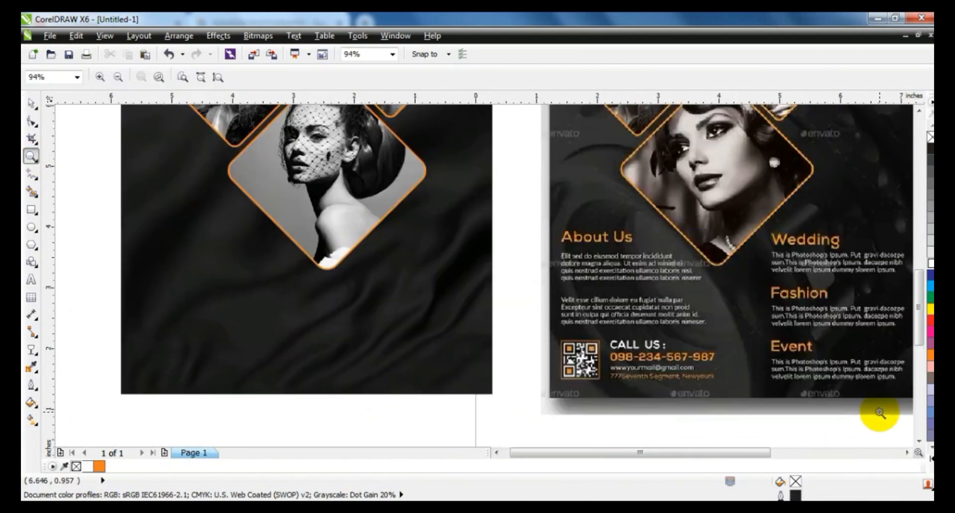
left_click(31, 280)
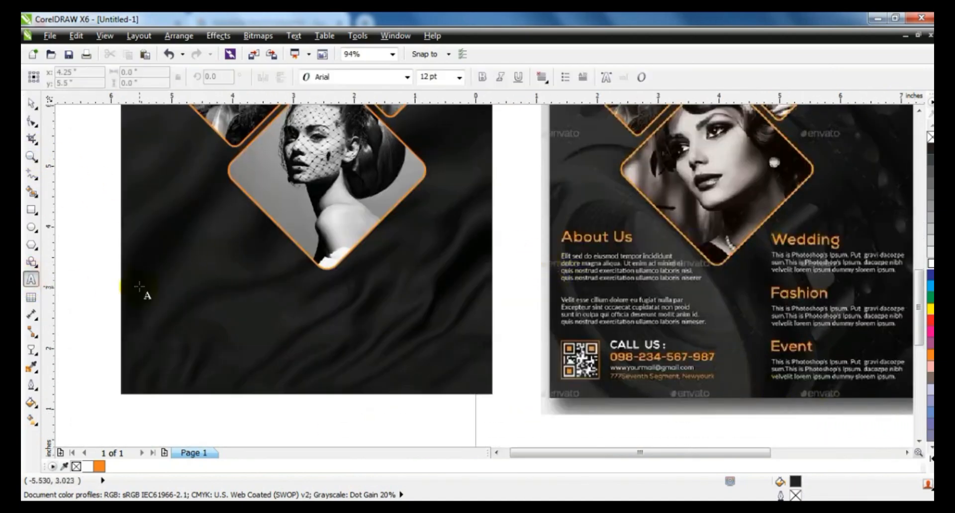
left_click(139, 286)
type("asdfsadfasdf")
left_click(30, 103)
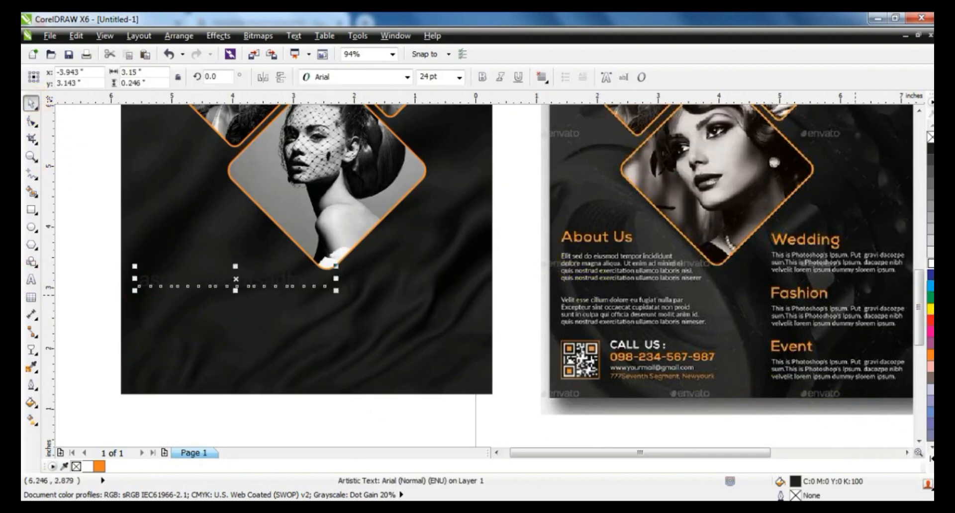
left_click(929, 263)
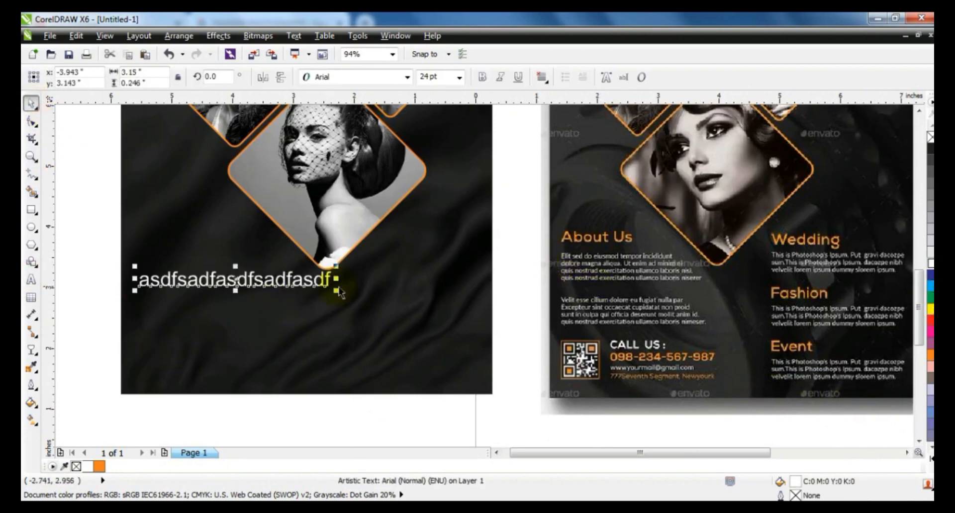
left_click(76, 312)
key("F4")
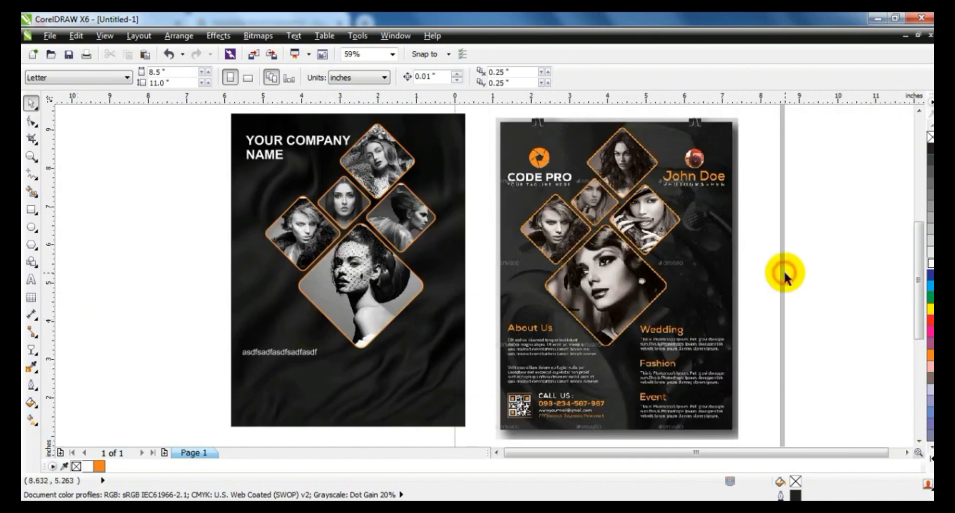